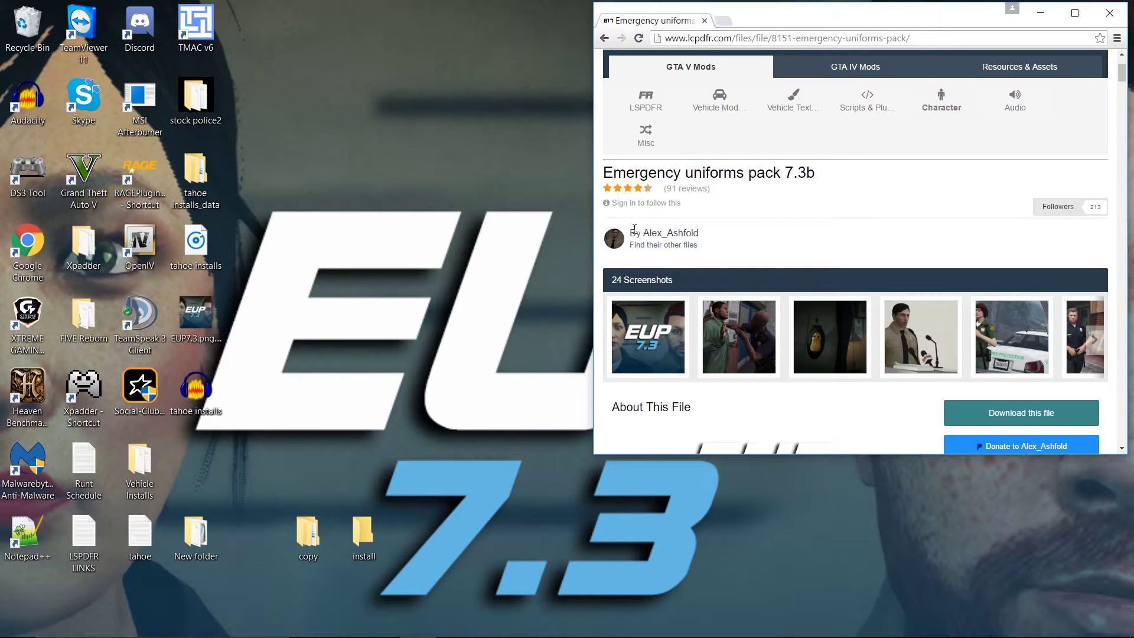
Step: Review the Emergency uniforms pack 7.3b page and its list of downloadable files, then put the browser away
scroll(638, 233, down, 3)
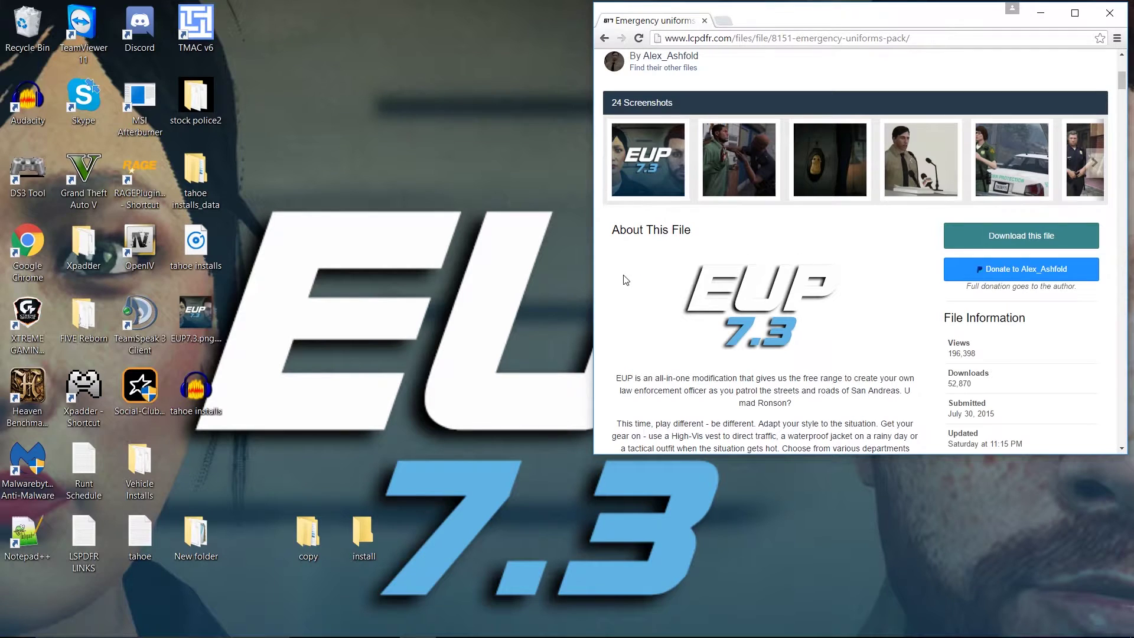
scroll(626, 282, down, 3)
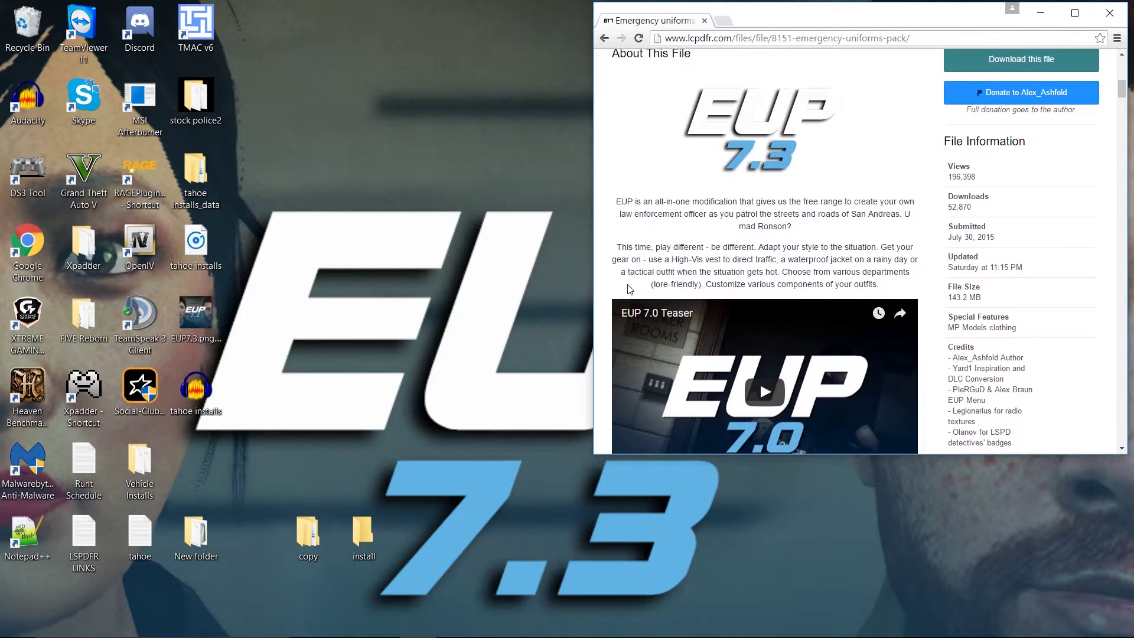
scroll(620, 288, up, 3)
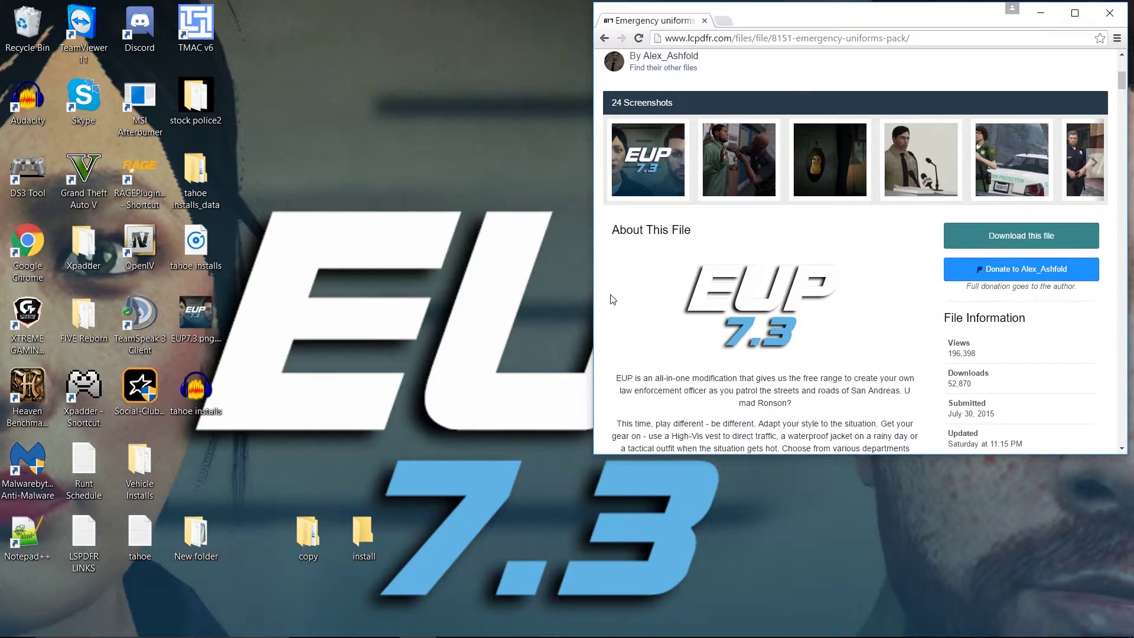
scroll(610, 299, up, 2)
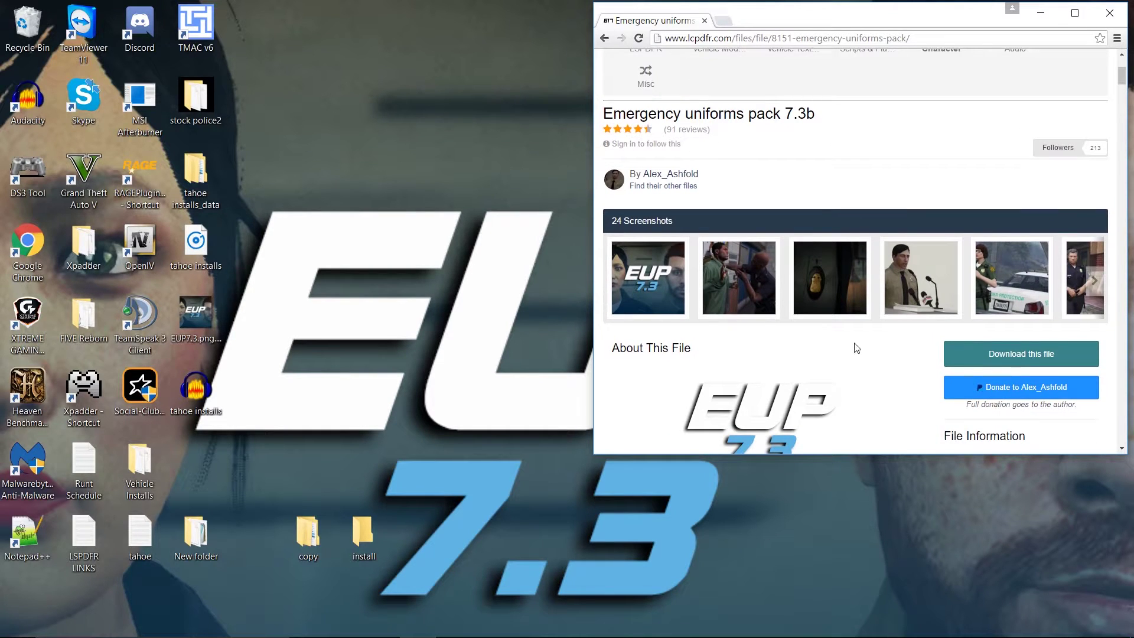
click(1018, 355)
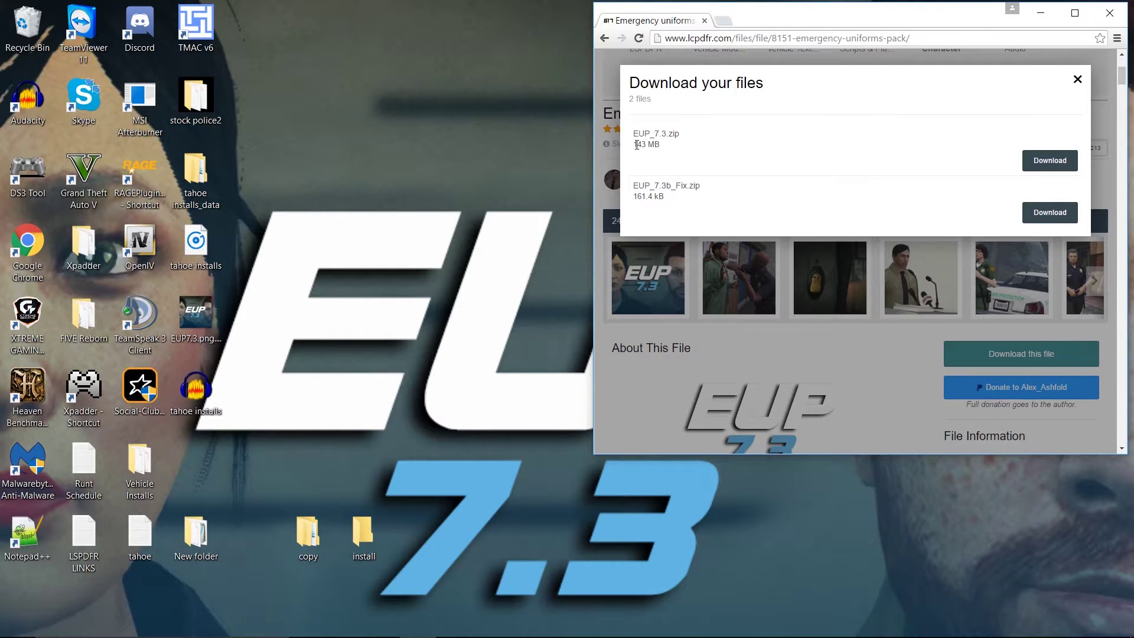
click(683, 156)
click(1077, 81)
click(1040, 15)
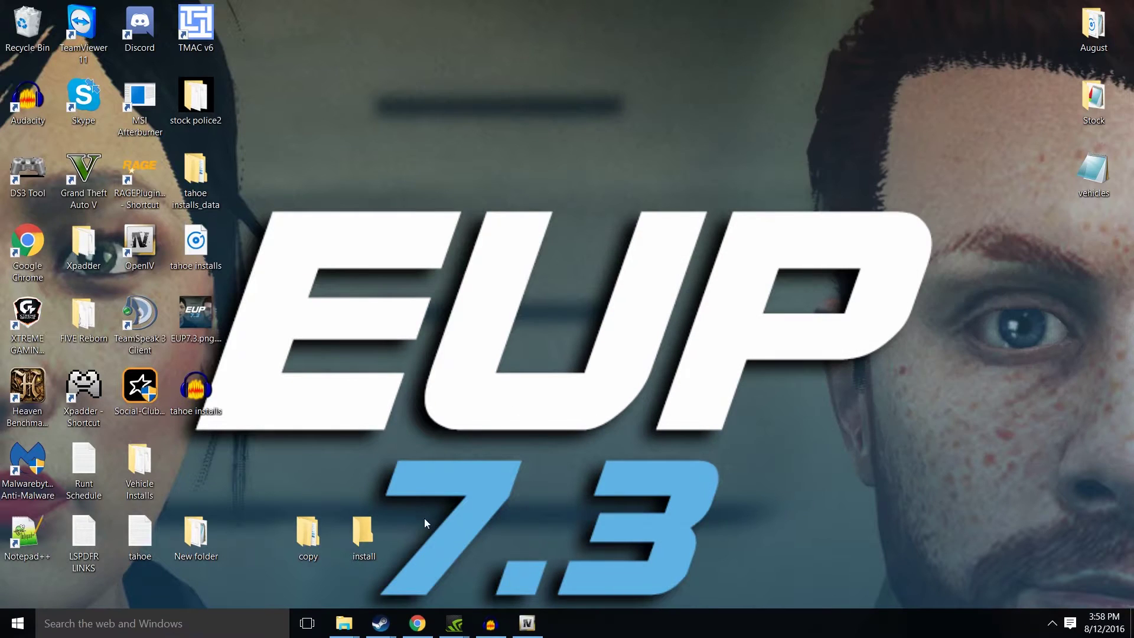
Step: Copy the EUP_7.3 (1) archive from the desktop's copy folder into the install folder
double_click(310, 544)
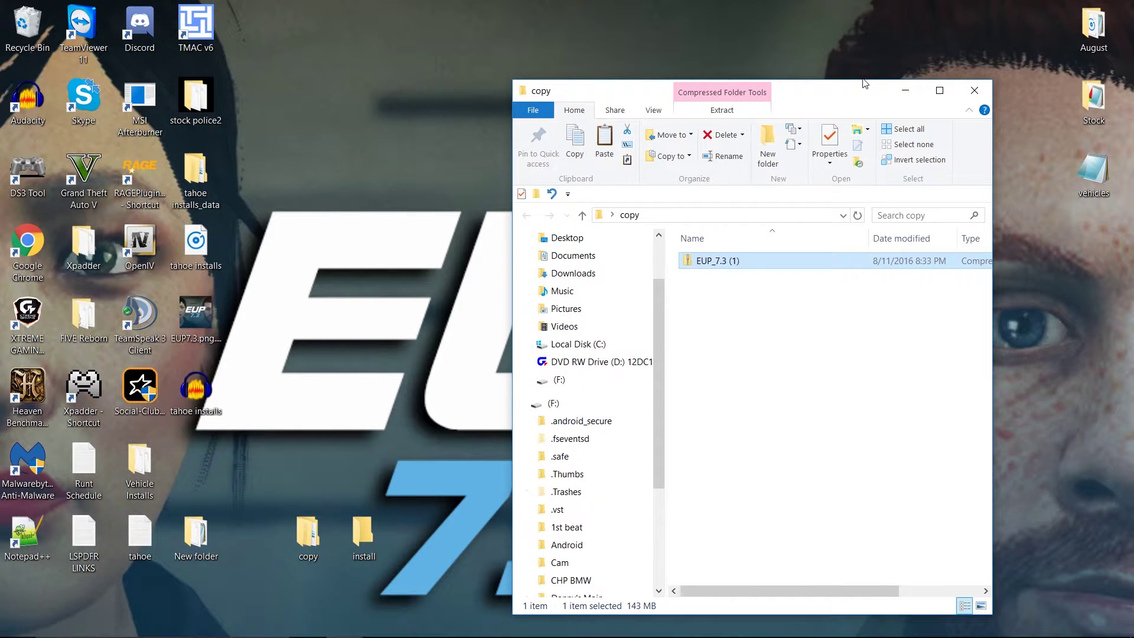
drag(829, 101, 339, 73)
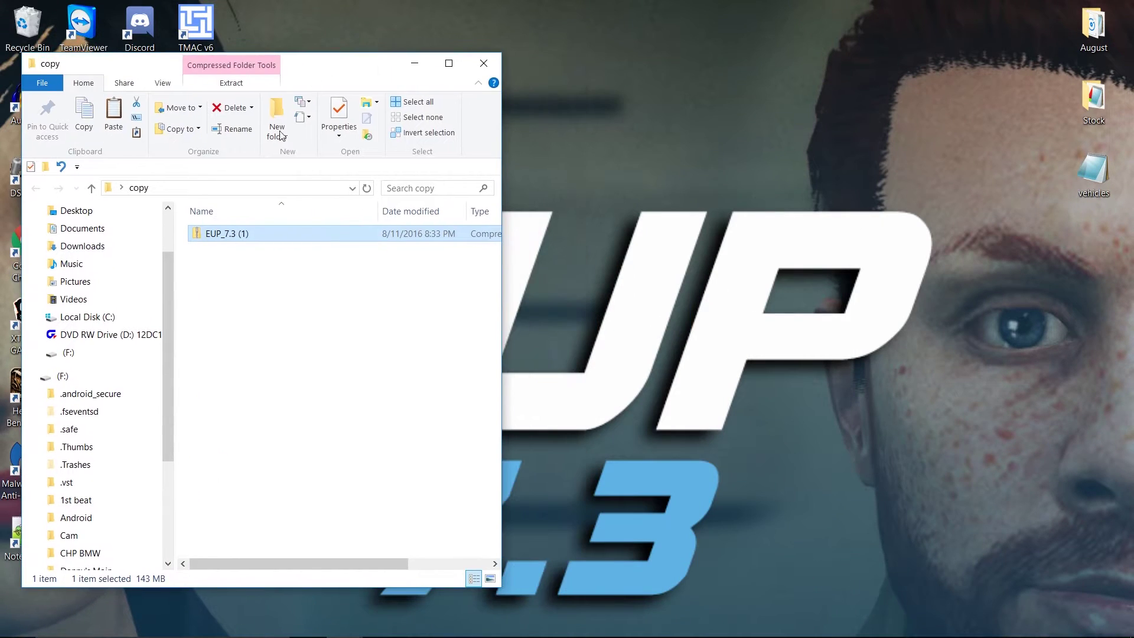
right_click(224, 242)
click(254, 505)
click(408, 68)
double_click(362, 533)
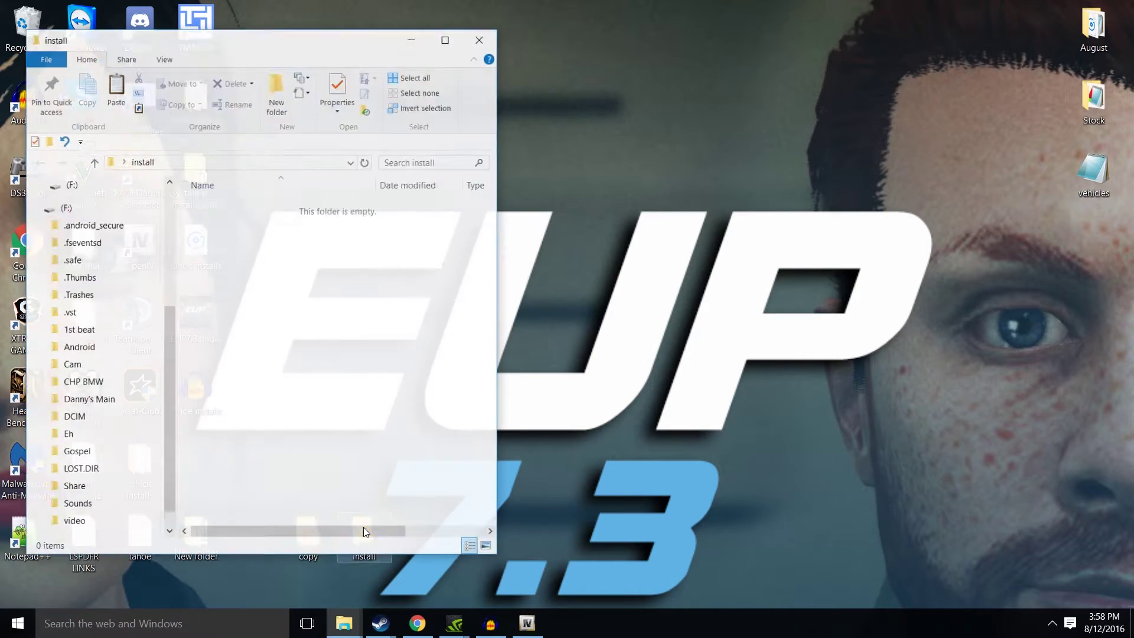
right_click(252, 271)
click(288, 375)
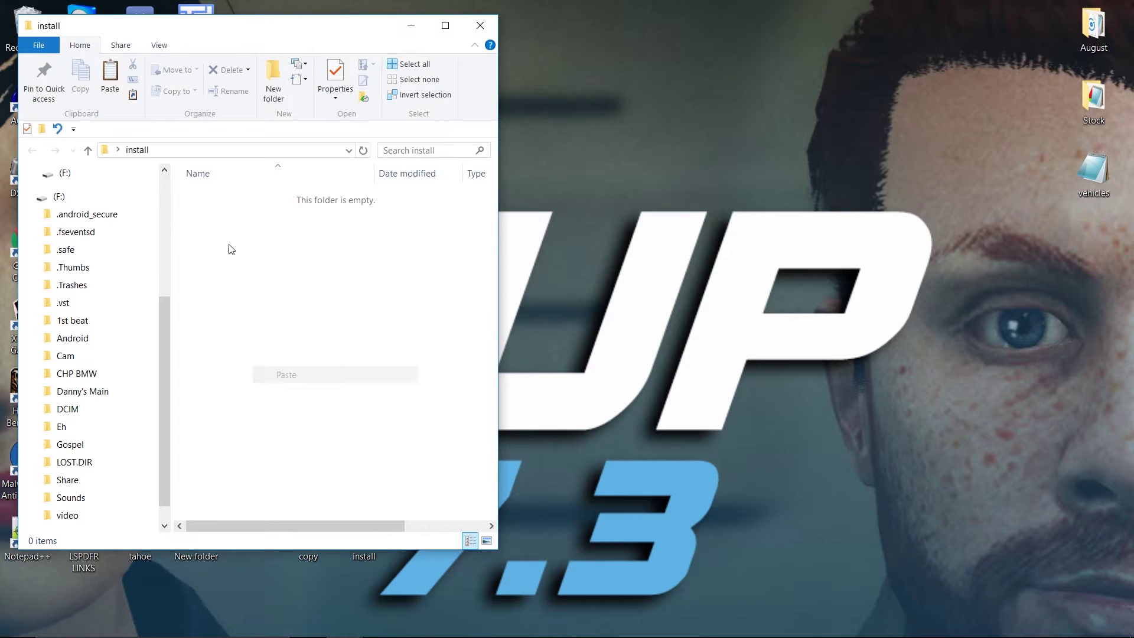
Step: Extract the EUP_7.3 (1) archive directly into the install folder with 7-Zip and open the extracted EUP 7.3 folder
right_click(224, 198)
mouse_move(273, 266)
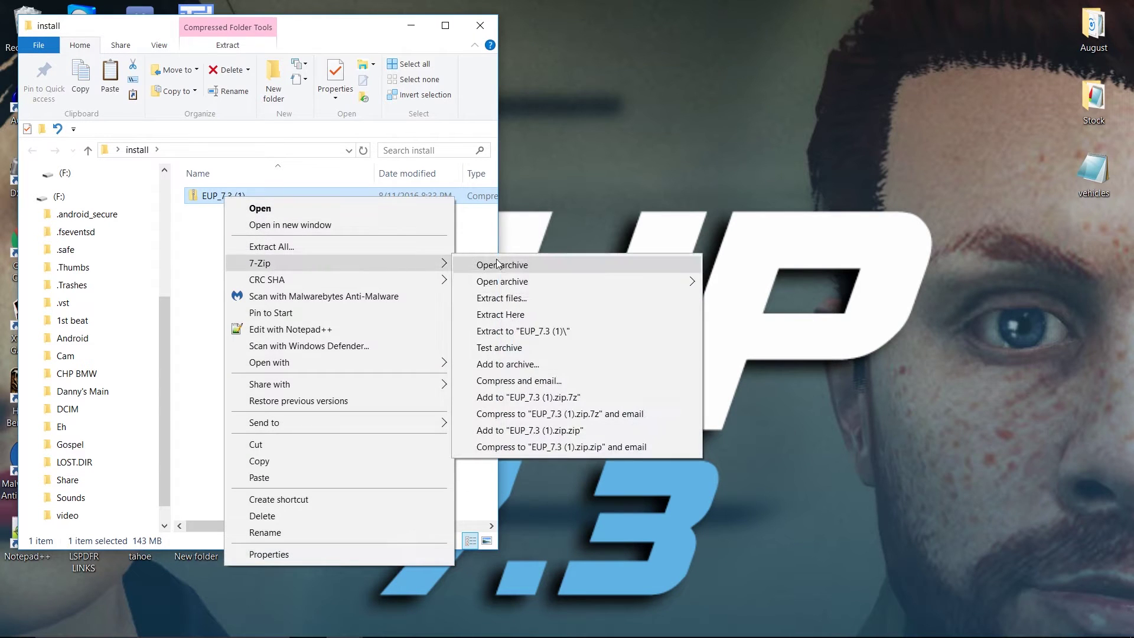
click(493, 315)
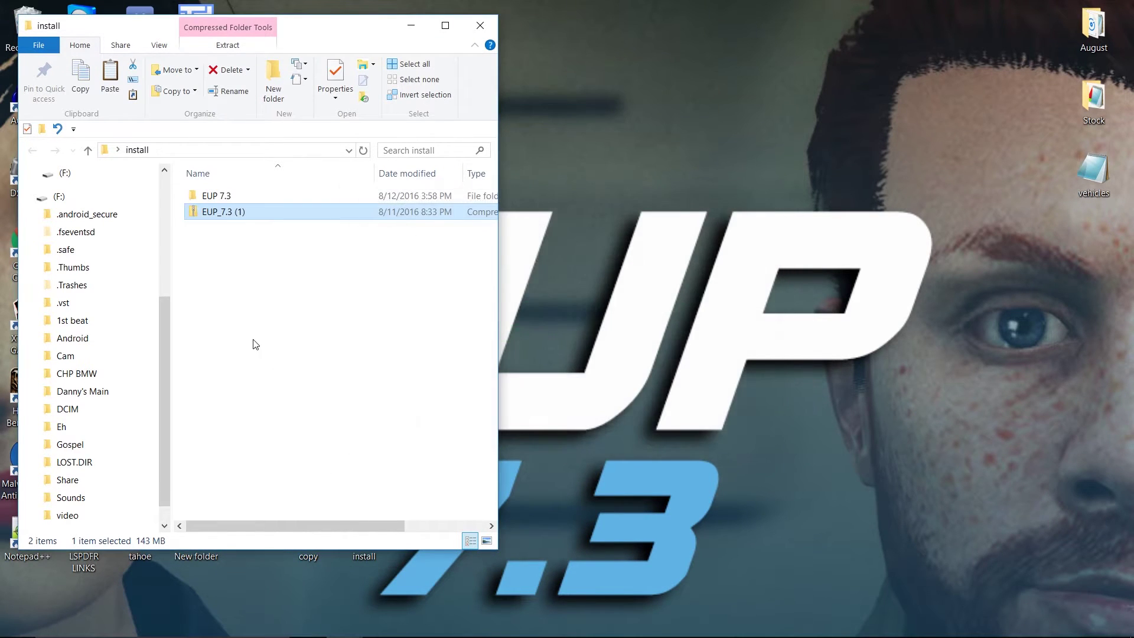
double_click(216, 195)
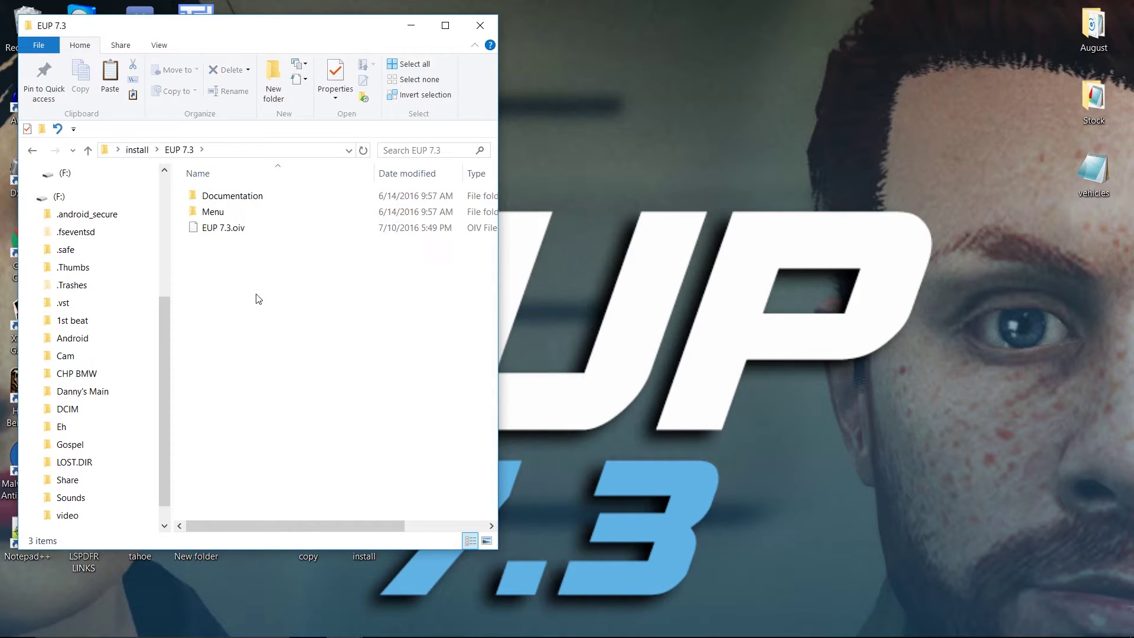
drag(177, 26, 249, 40)
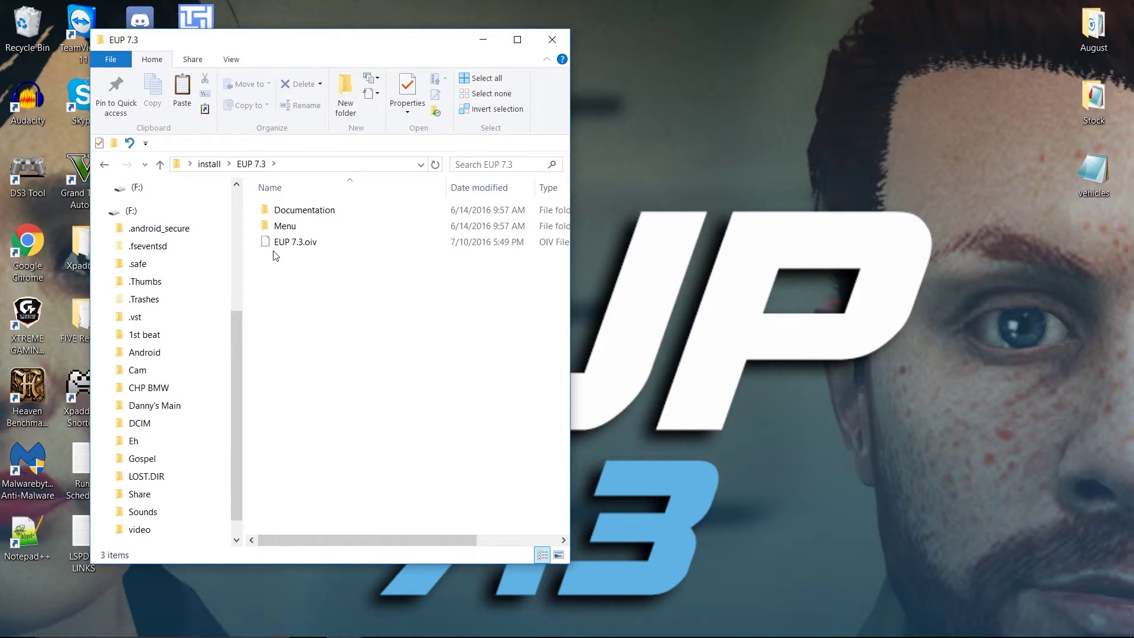
click(315, 242)
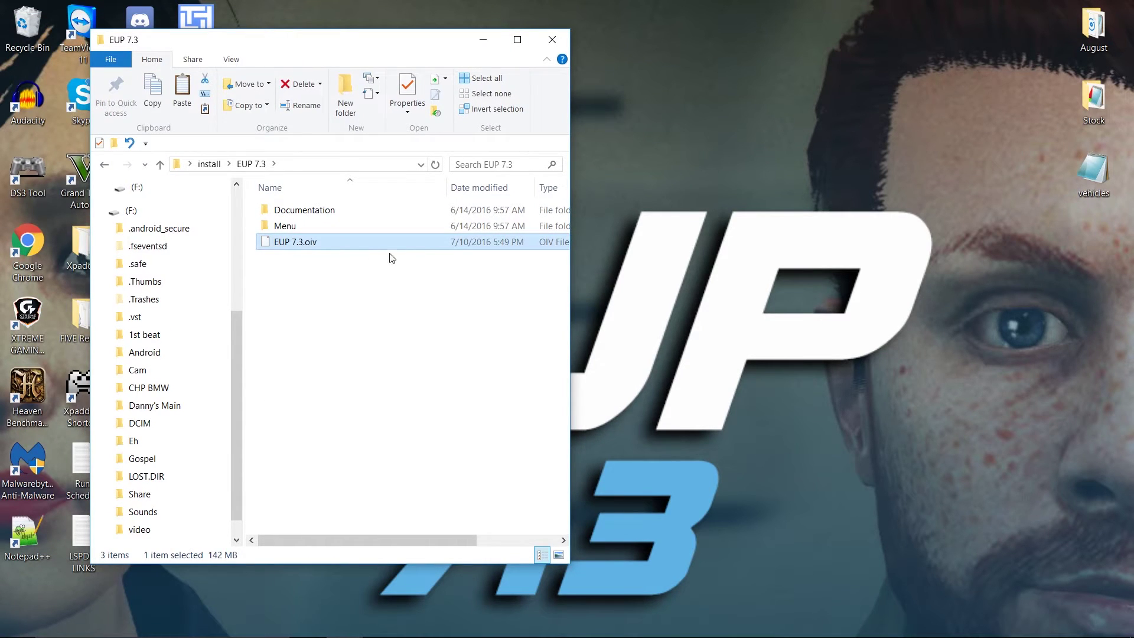
Step: Read the controls and changelog files in the Documentation folder, closing each one after viewing
double_click(301, 210)
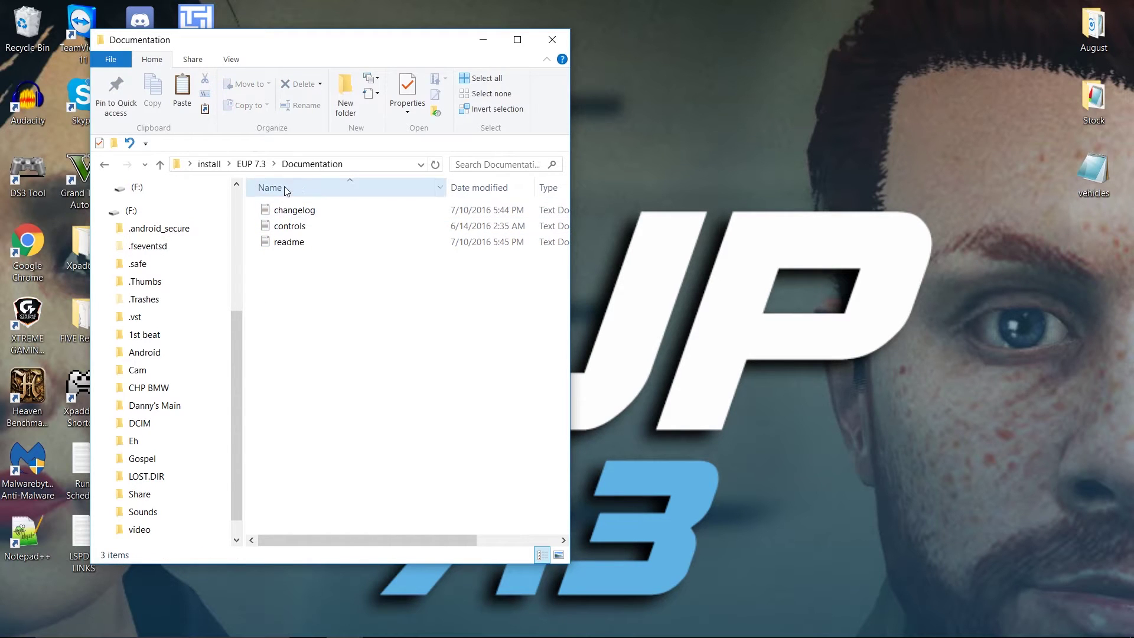
double_click(288, 226)
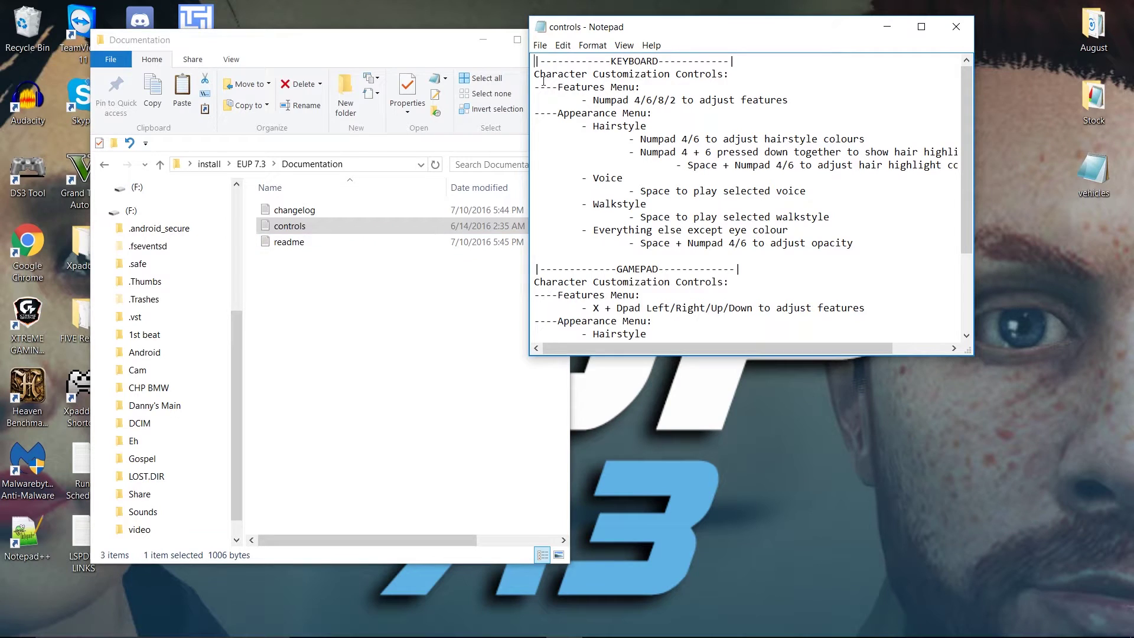
scroll(605, 183, down, 3)
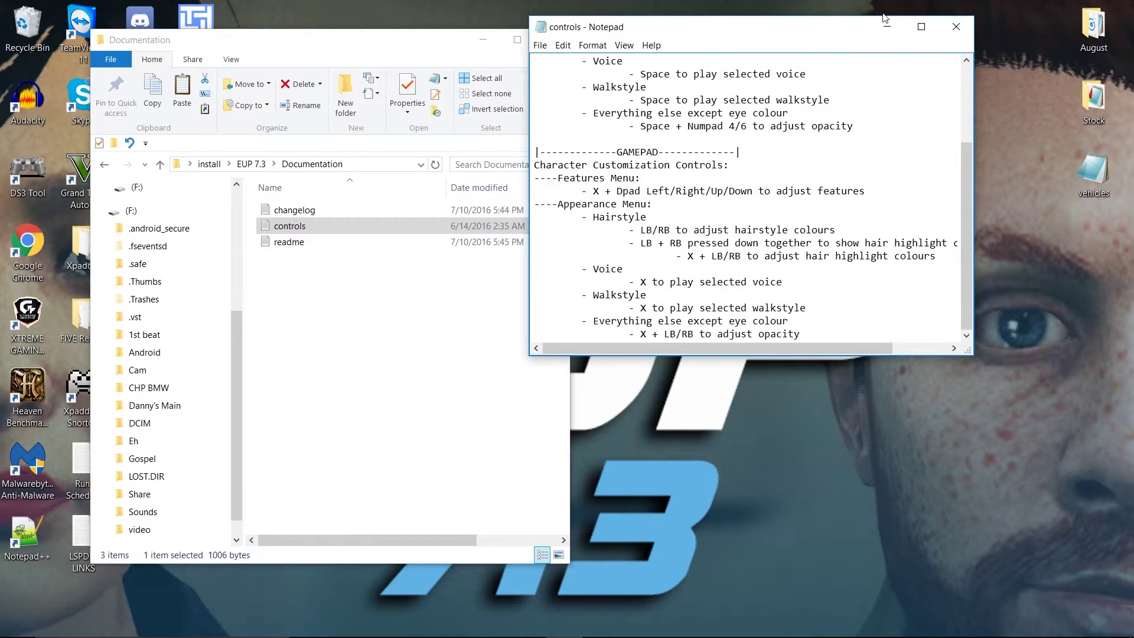
scroll(674, 206, up, 3)
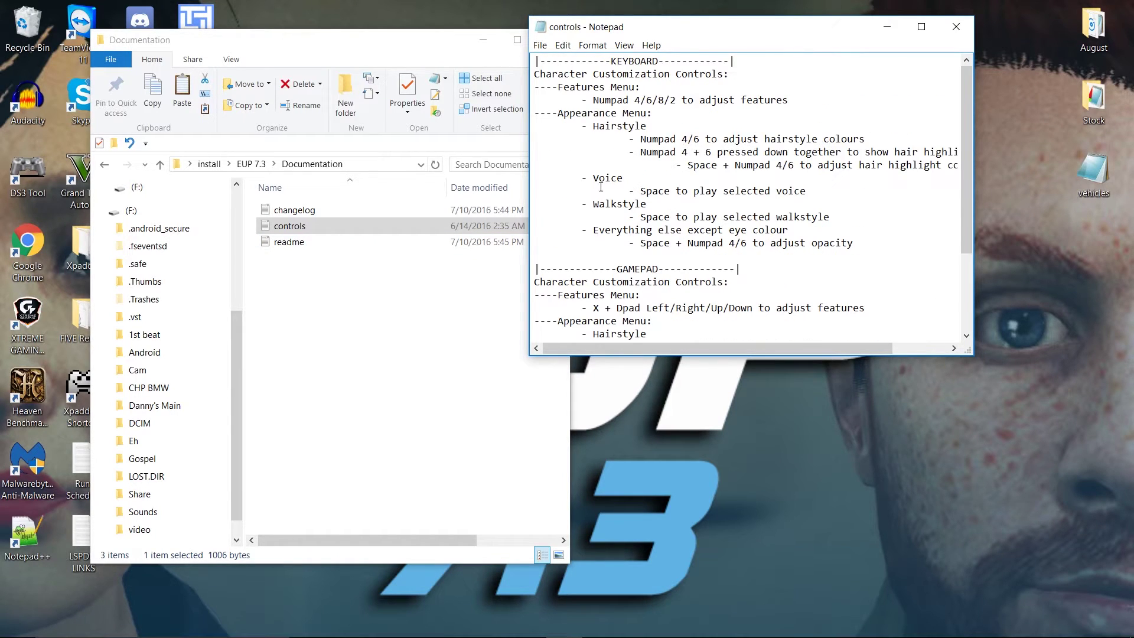
click(957, 27)
double_click(335, 210)
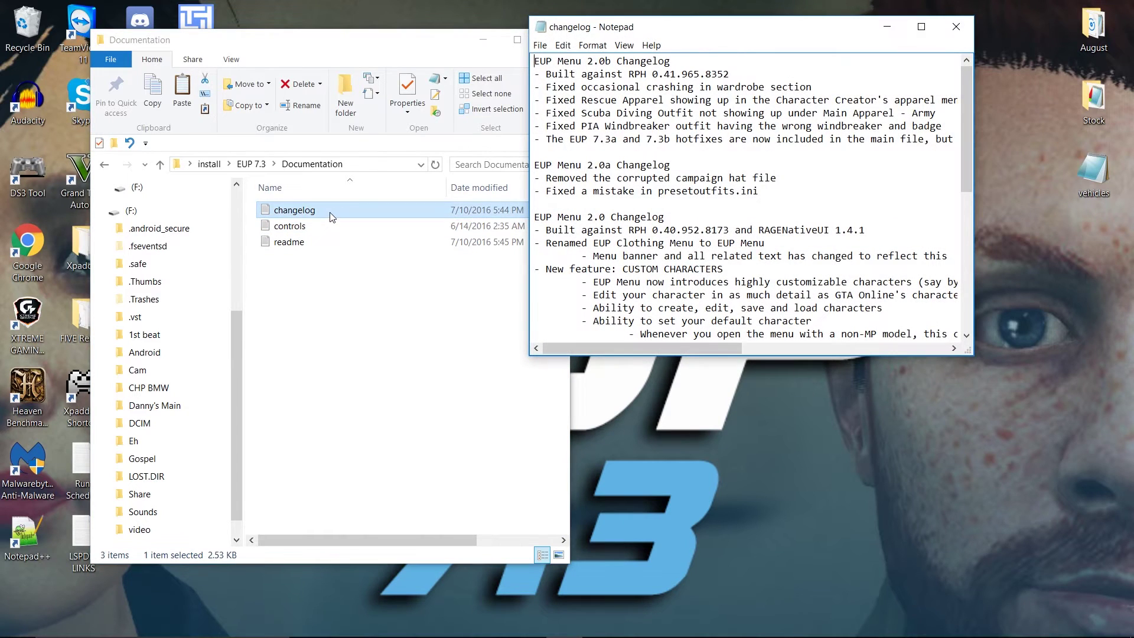
click(969, 30)
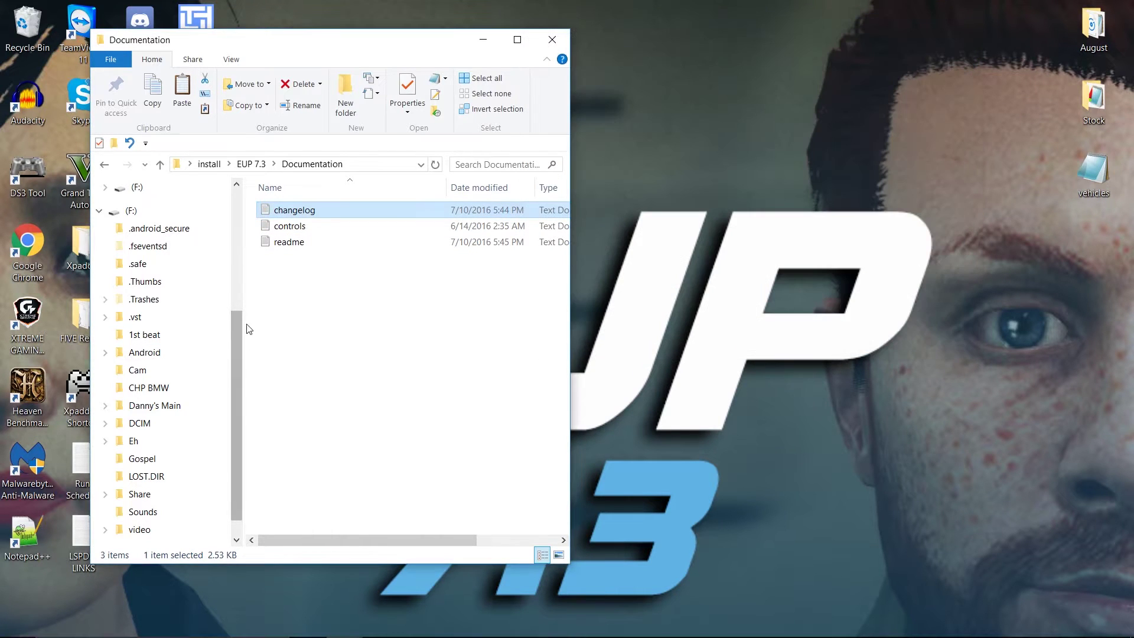
Step: Open the readme file in the Documentation folder and read through the upgrade warnings and installation steps
double_click(296, 244)
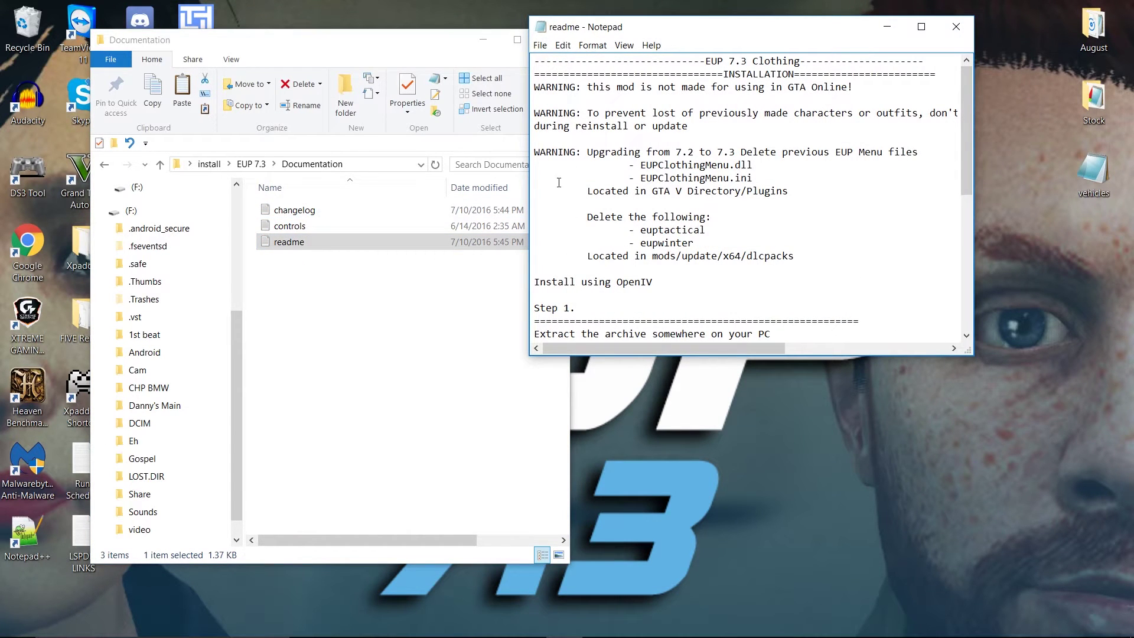
scroll(559, 183, down, 1)
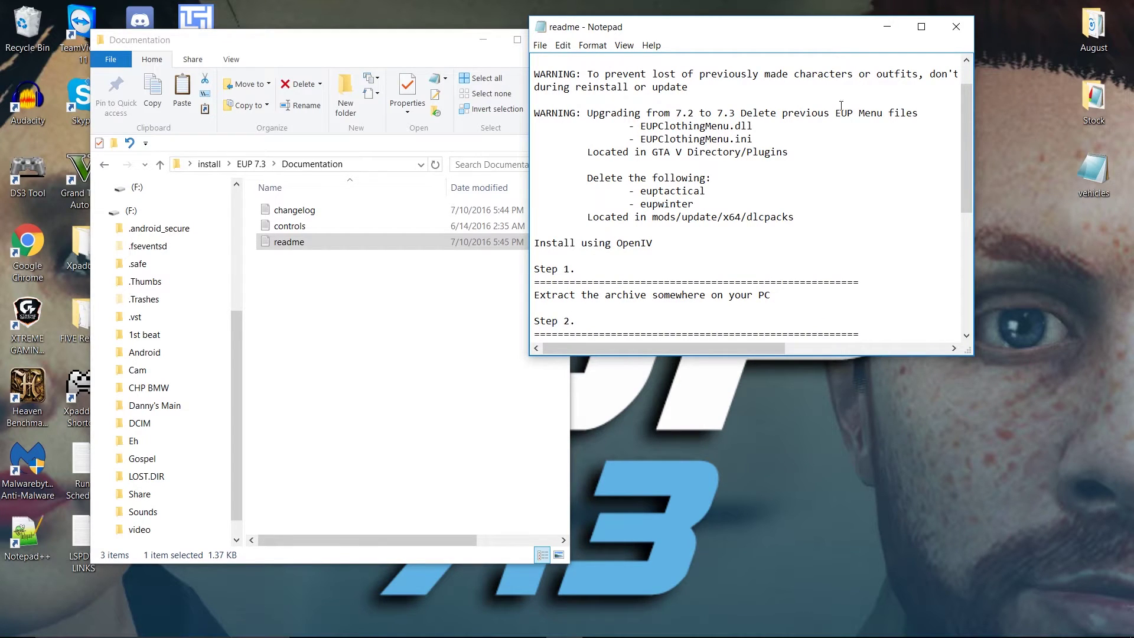
scroll(559, 223, down, 4)
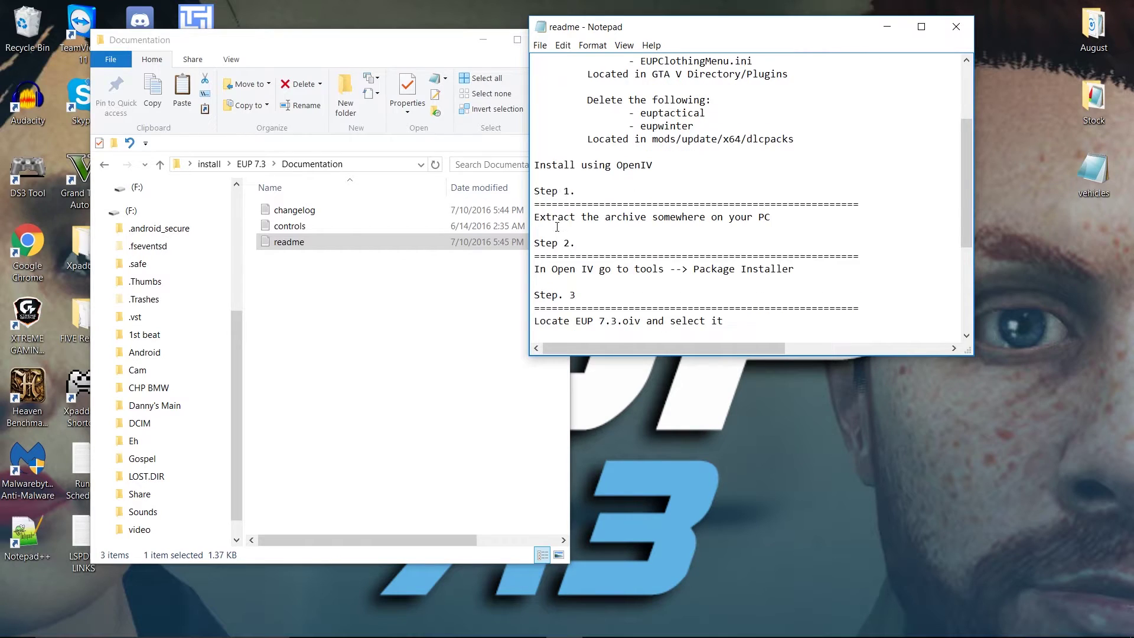
drag(536, 143, 758, 141)
click(549, 152)
scroll(555, 198, down, 1)
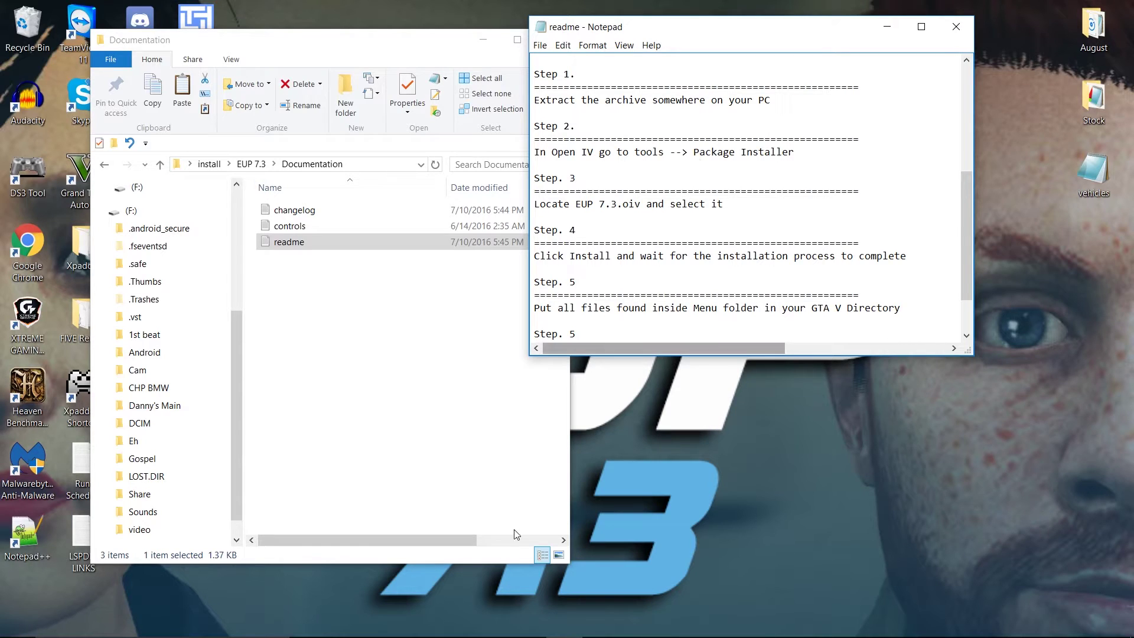
Step: Switch to OpenIV, move its window clear of the readme, and start the Package Installer
click(512, 628)
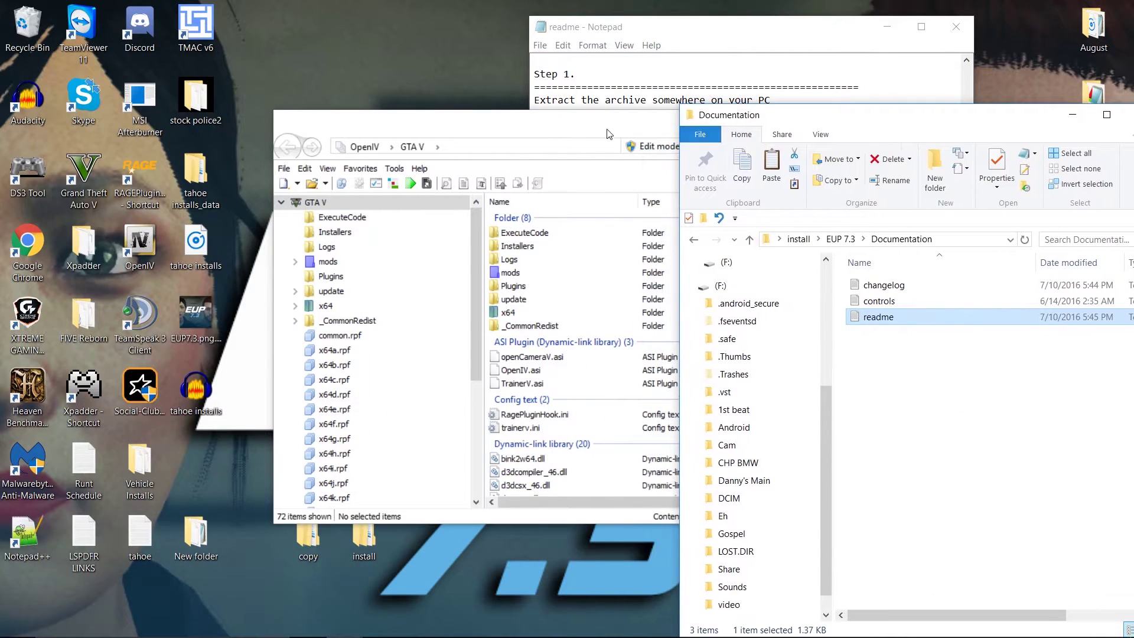
drag(609, 134, 340, 60)
click(133, 93)
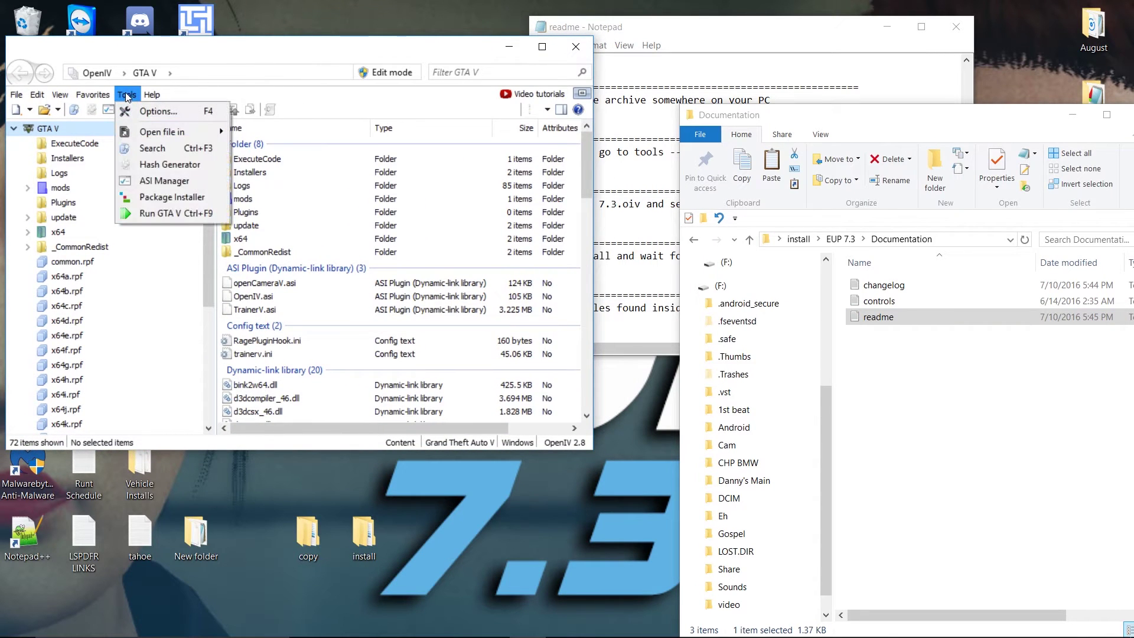
click(160, 200)
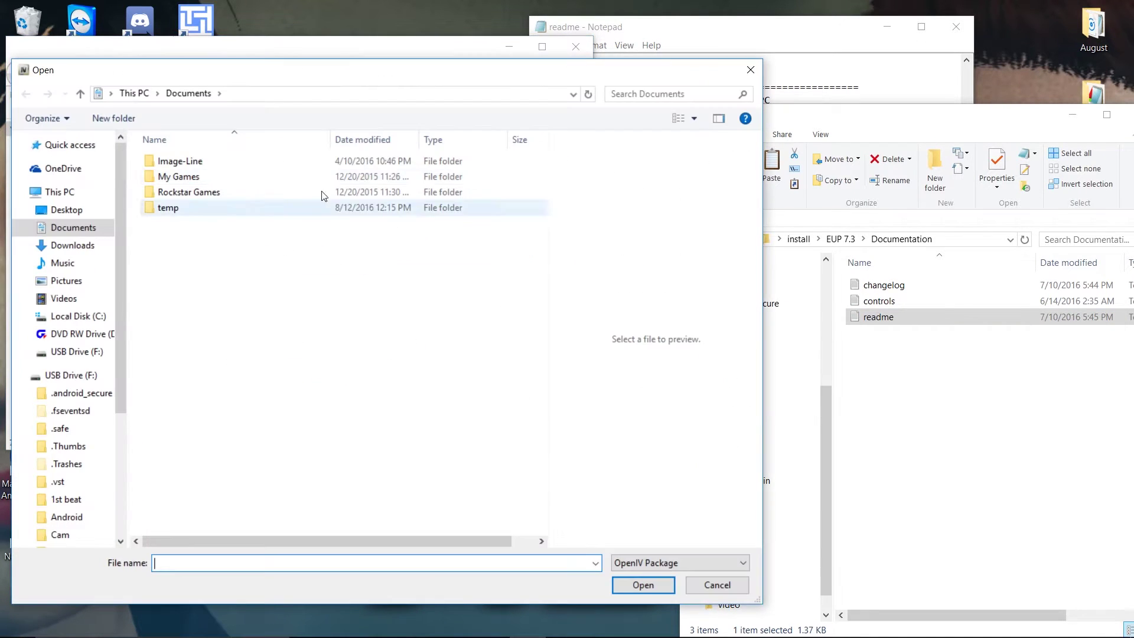
Step: Load the EUP 7.3.oiv package from the desktop's install > EUP 7.3 folder and look through its description
click(851, 46)
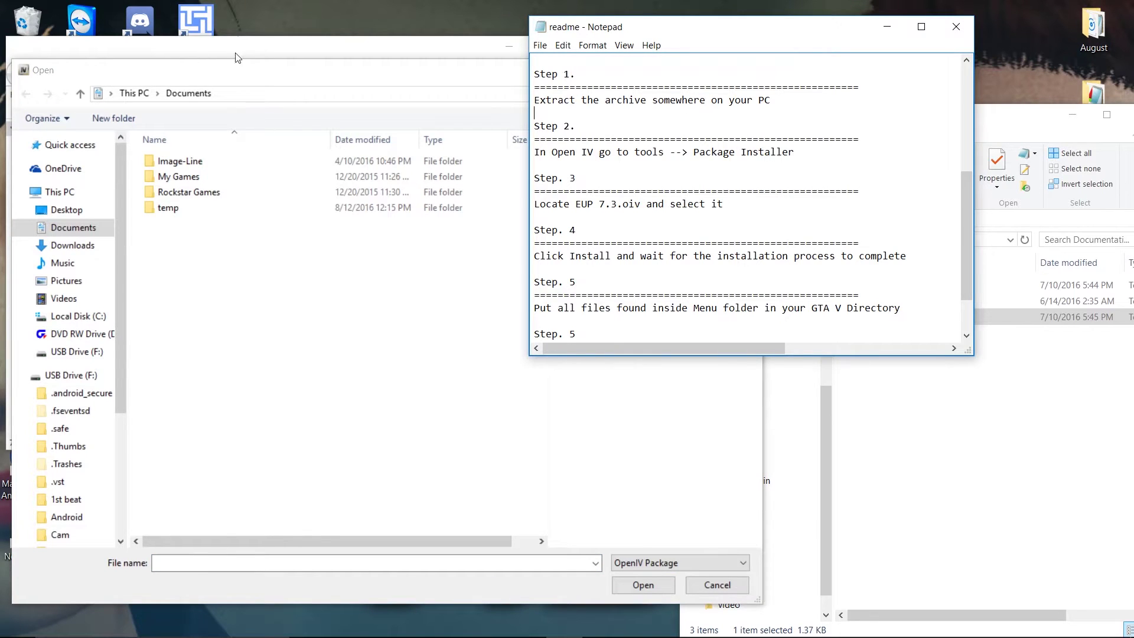
click(67, 210)
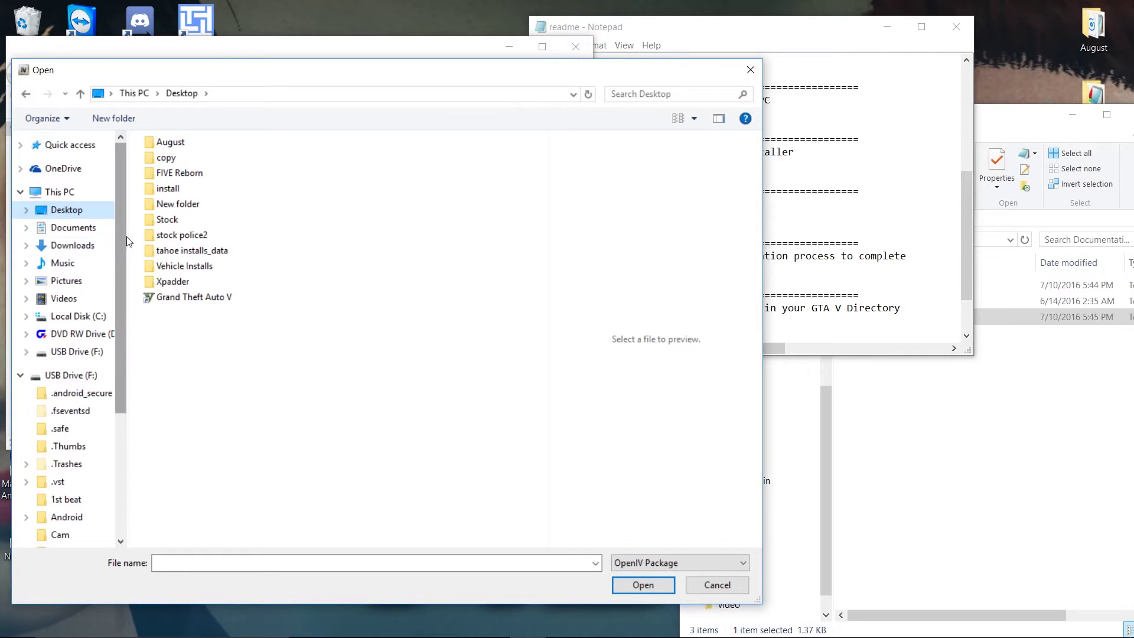
click(172, 190)
double_click(172, 192)
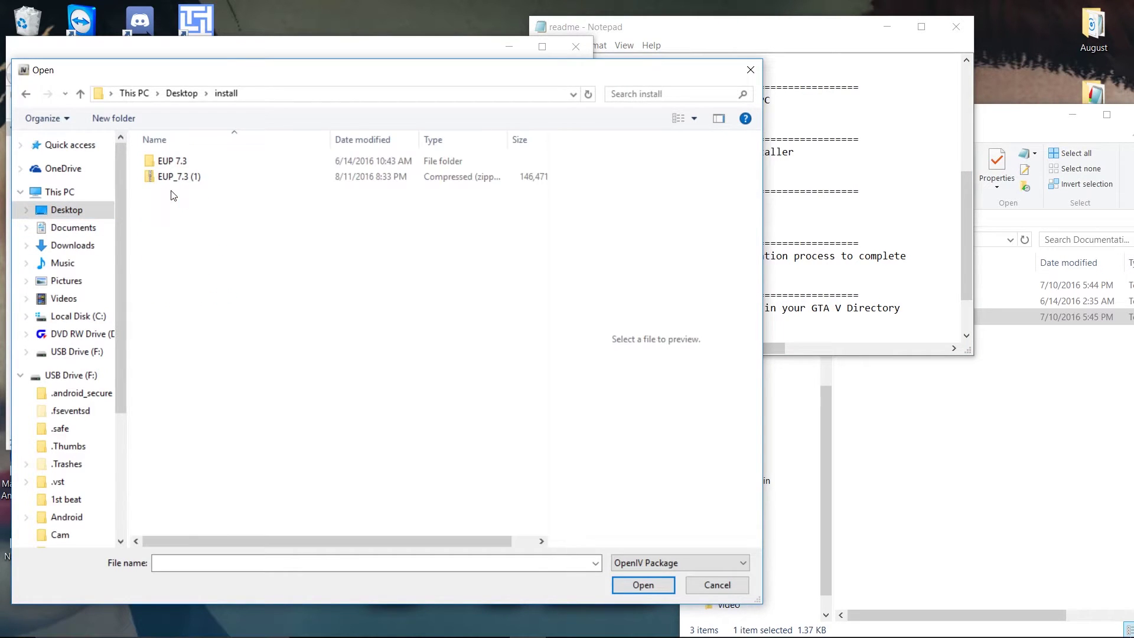
double_click(172, 162)
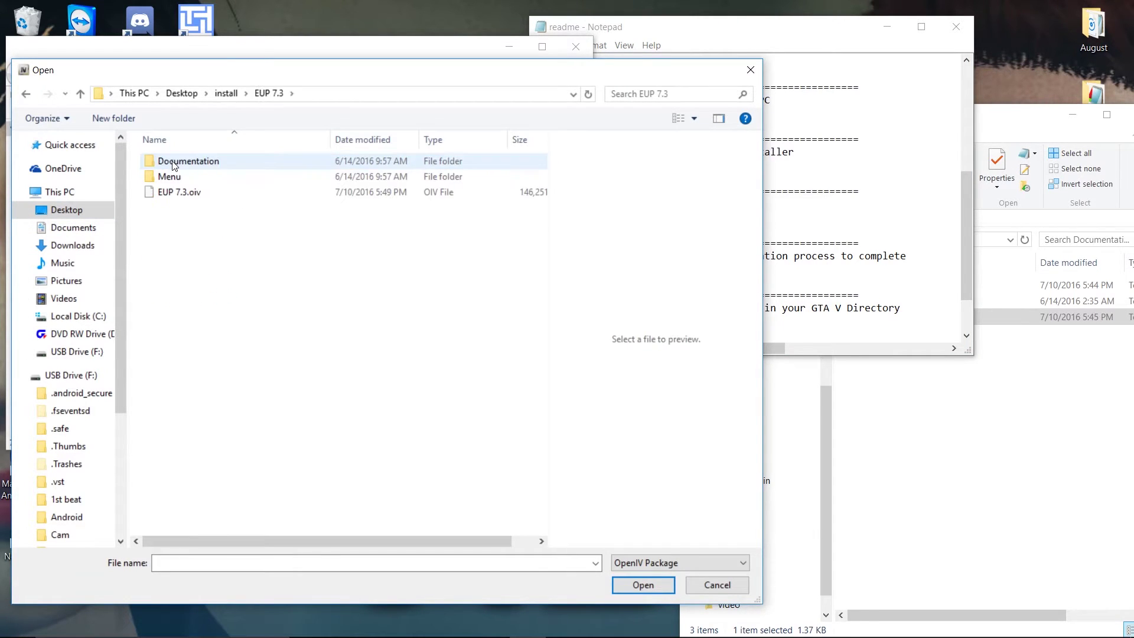
click(203, 192)
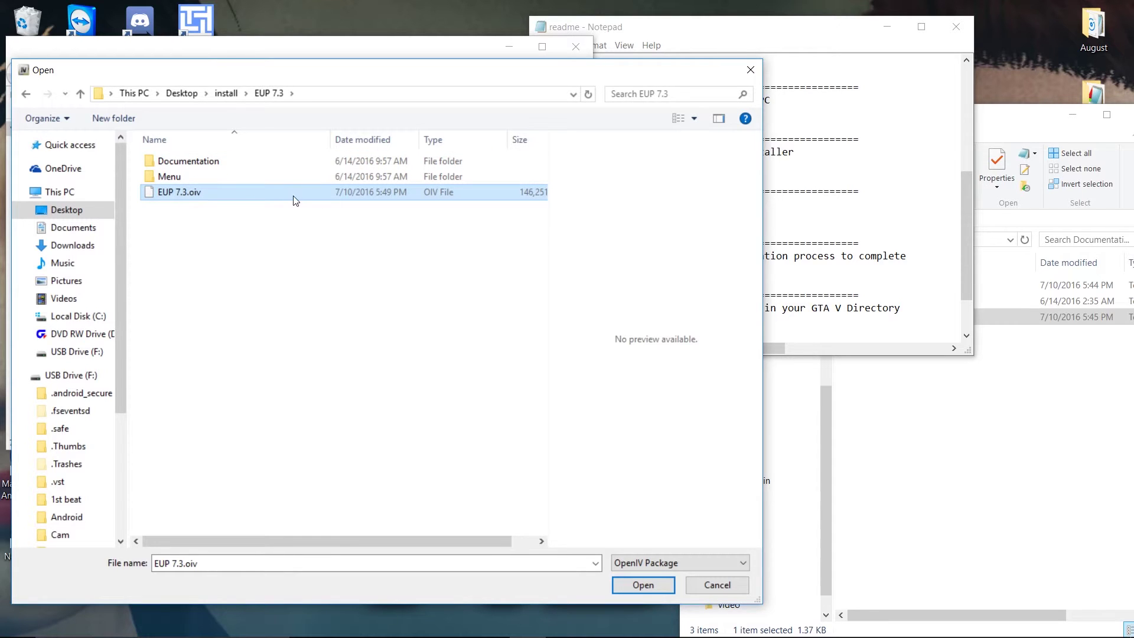
click(643, 585)
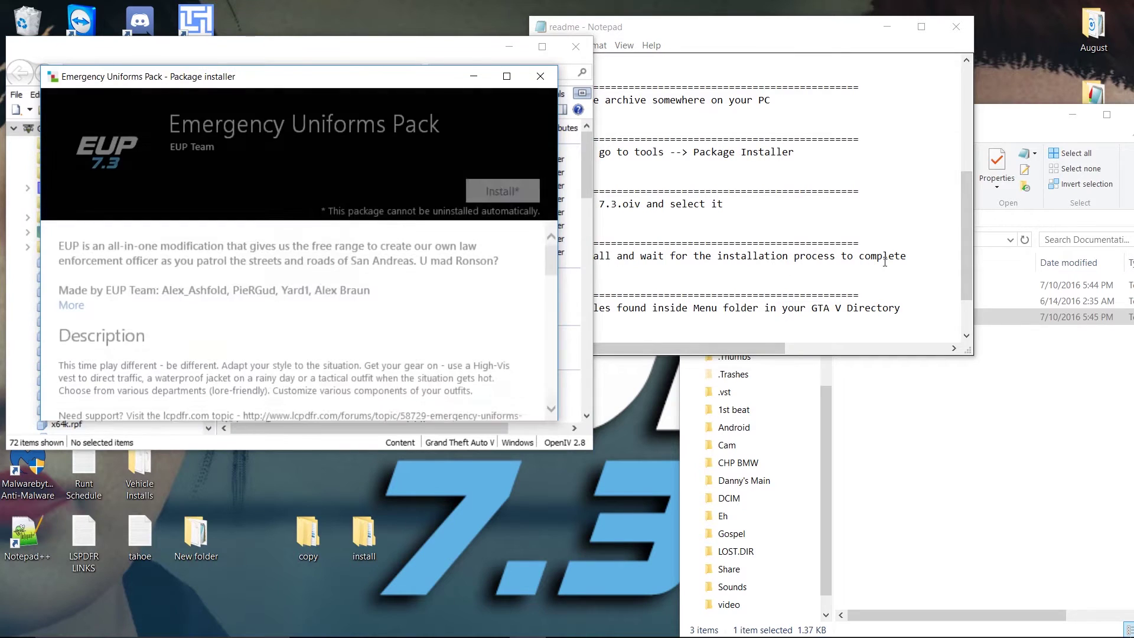
scroll(321, 290, down, 5)
scroll(321, 290, up, 5)
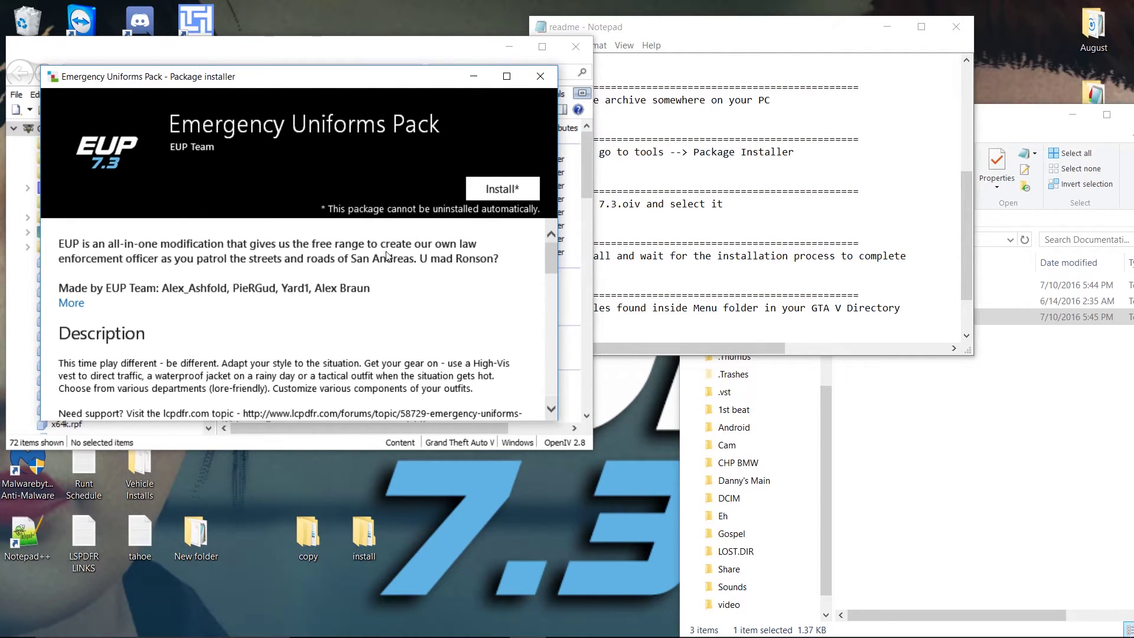
Step: Install the Emergency Uniforms Pack into the "mods" folder, then close the Package Installer and OpenIV
click(493, 192)
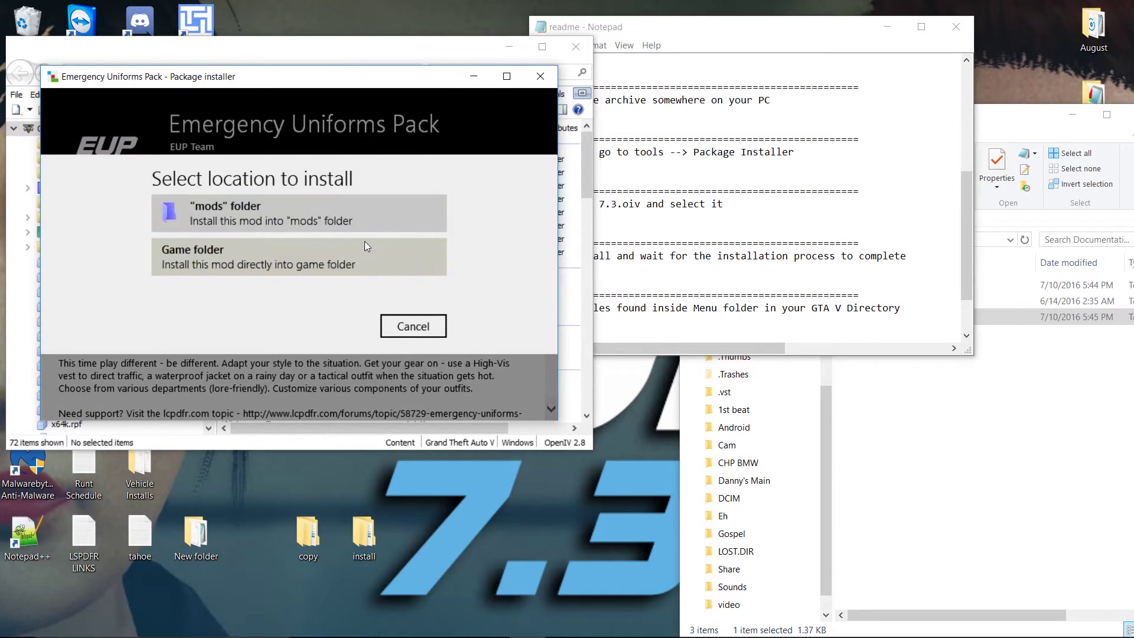
click(240, 208)
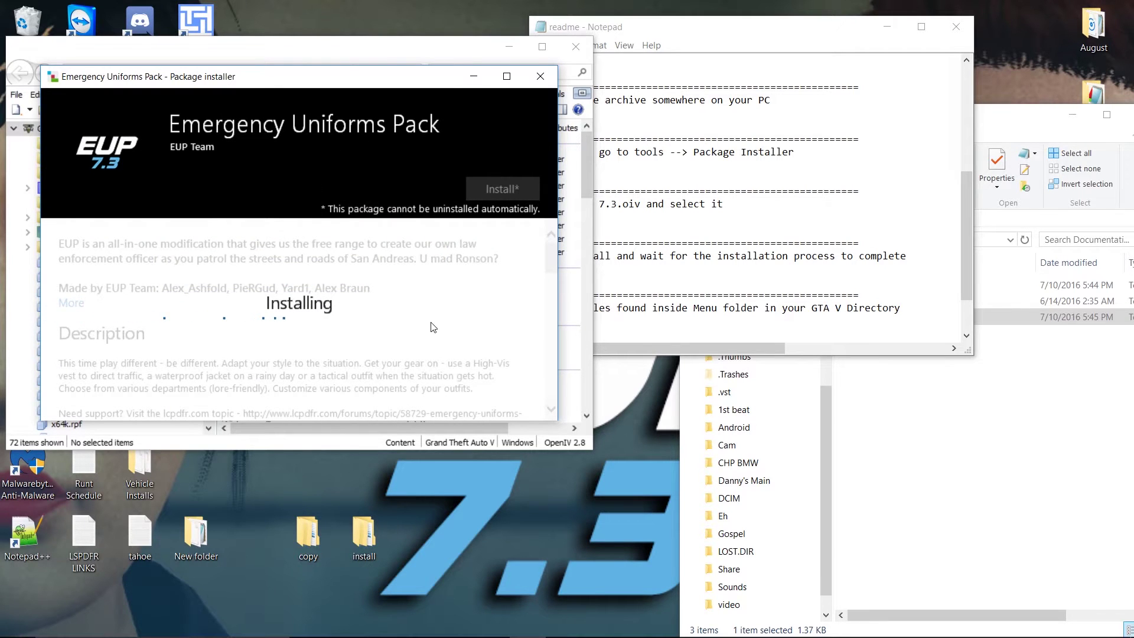
click(417, 623)
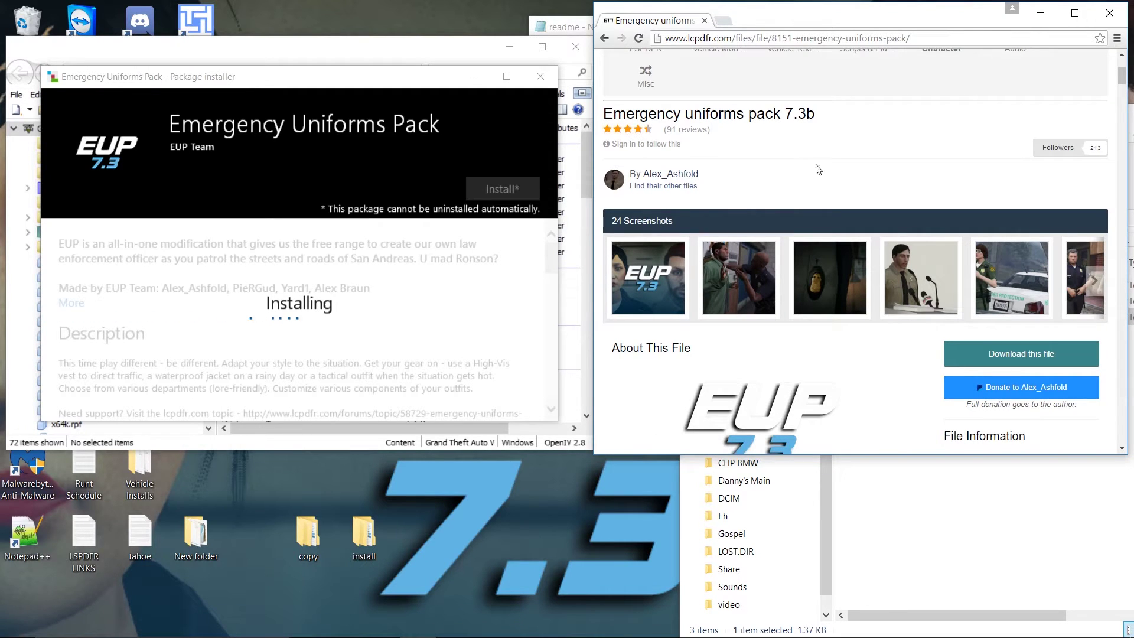
click(1041, 13)
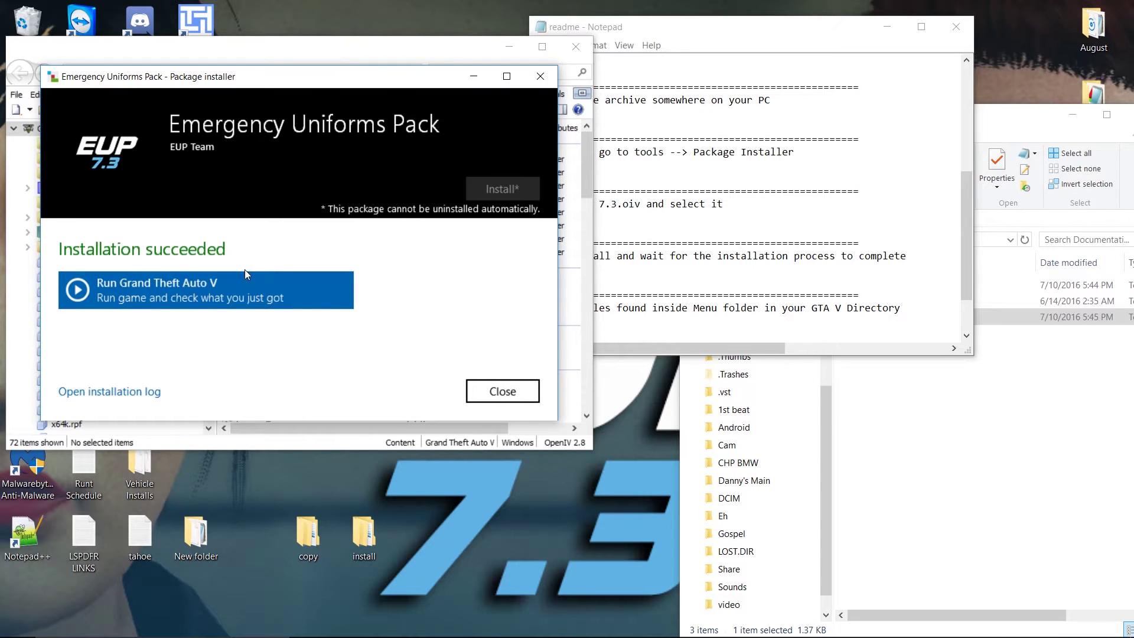
click(494, 391)
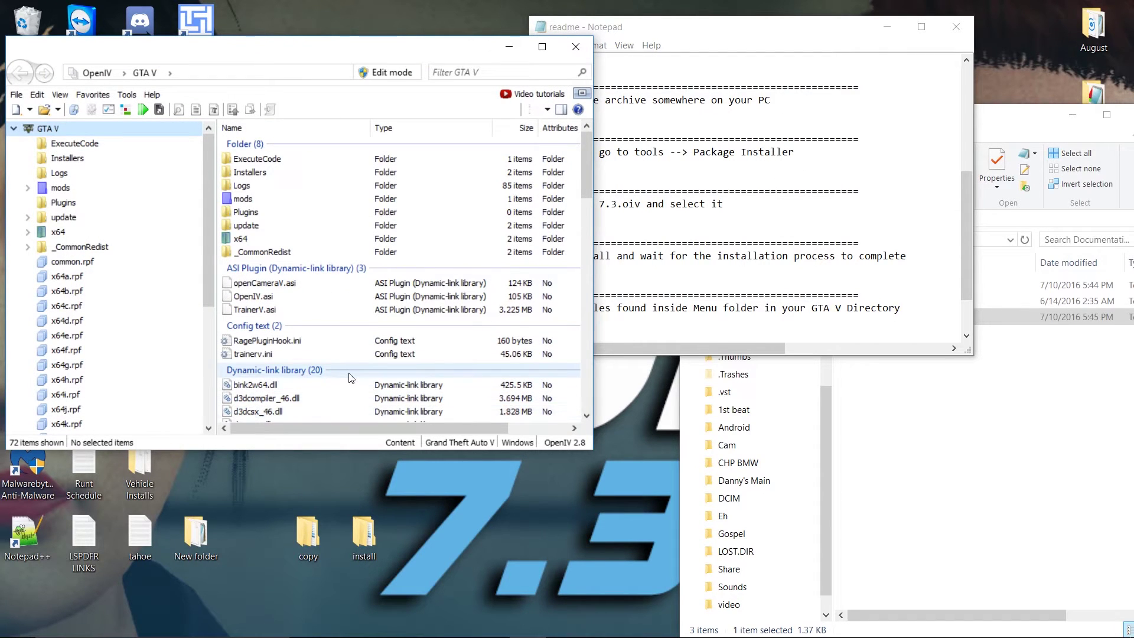
drag(198, 53, 183, 56)
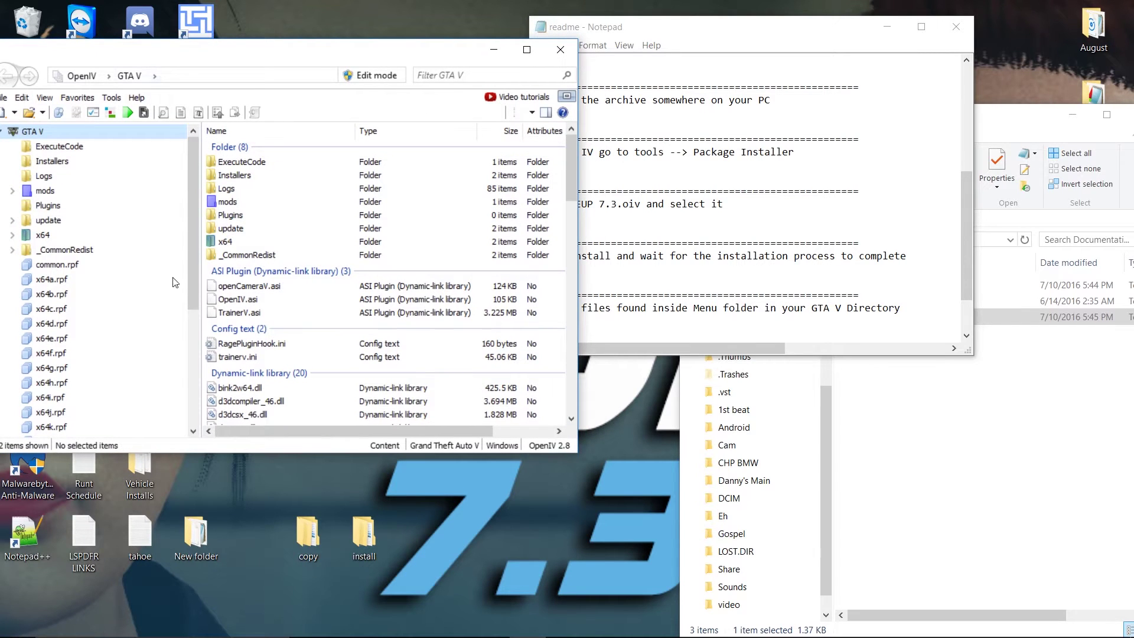
click(561, 50)
Step: Highlight the readme instruction about putting the Menu folder's files in the GTA V directory, then minimize the readme
scroll(576, 260, down, 2)
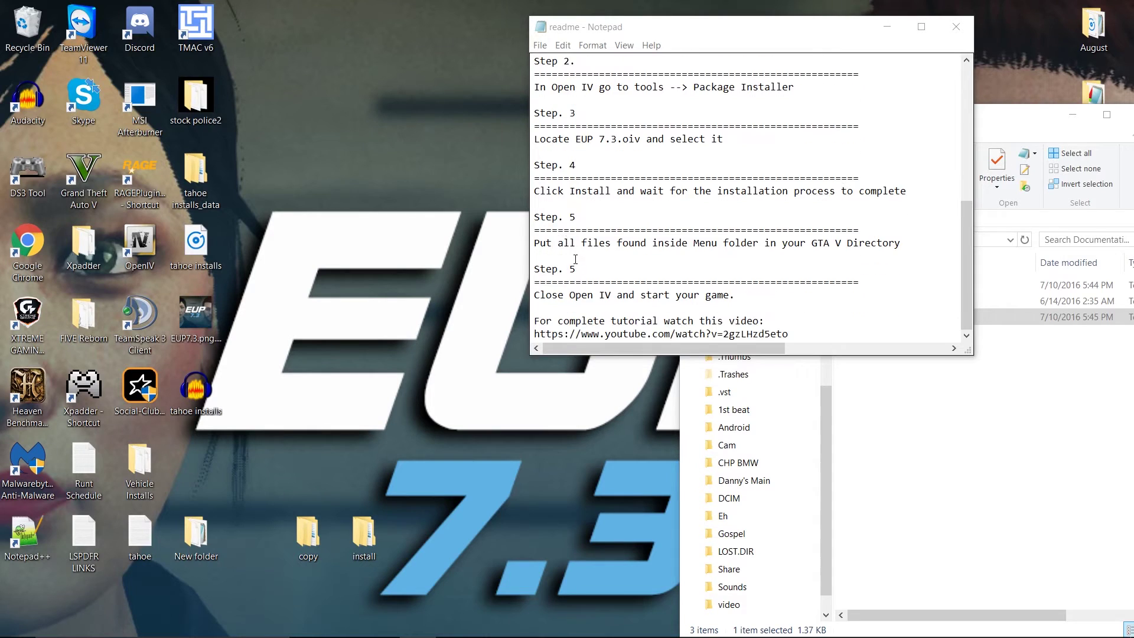
drag(535, 243, 768, 254)
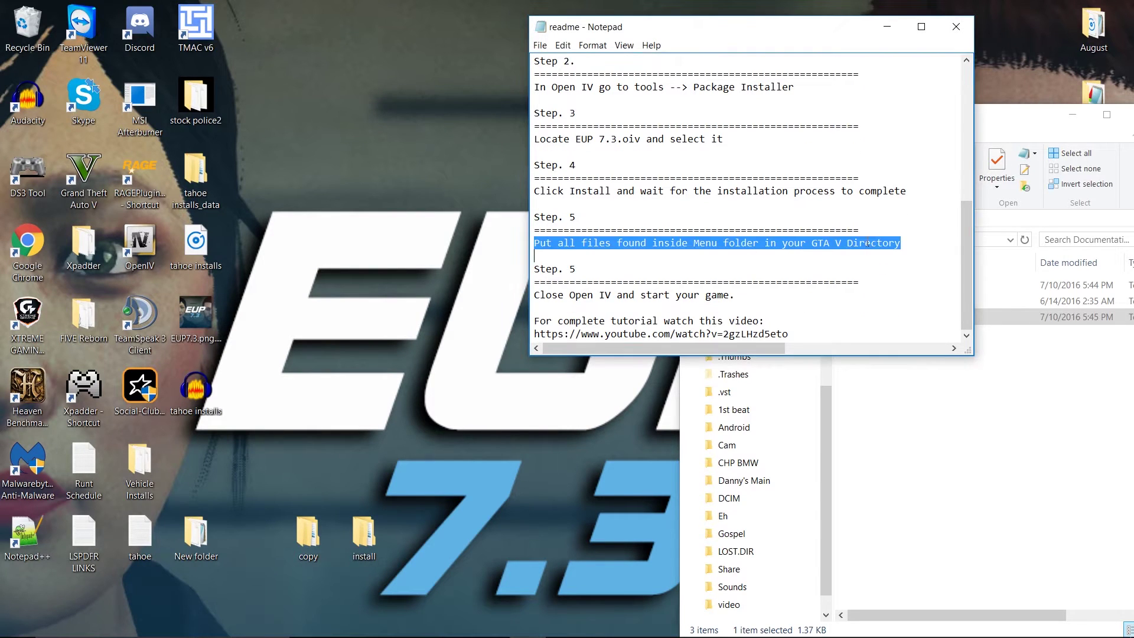
click(887, 27)
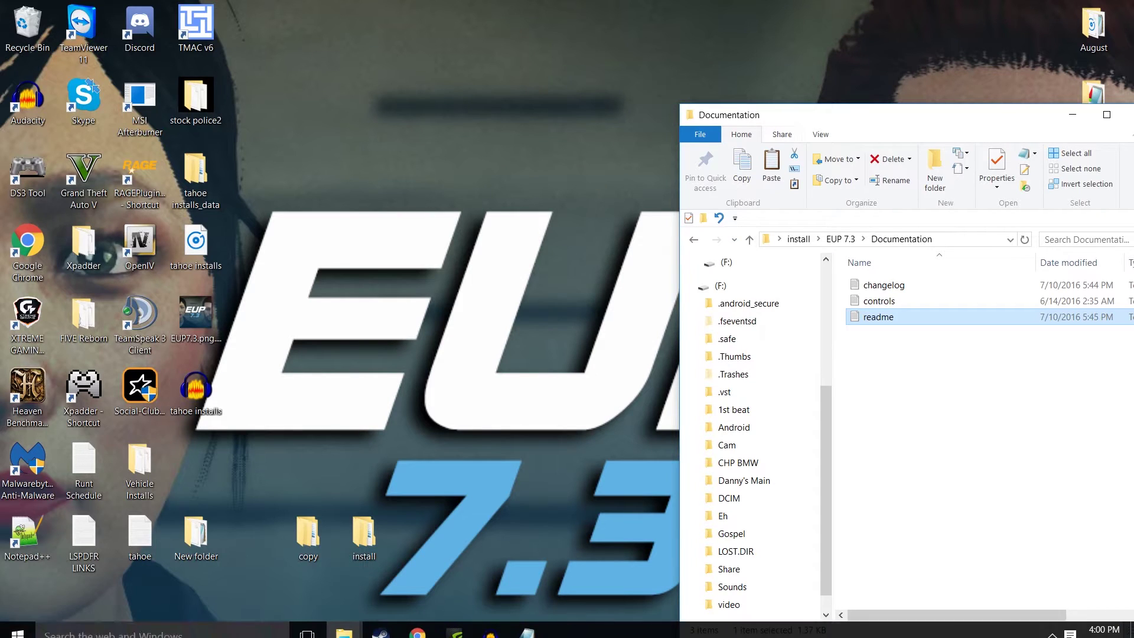
Step: Open the Grand Theft Auto V folder under steamapps > common in a new File Explorer window, clear of the desktop's install folder
click(344, 626)
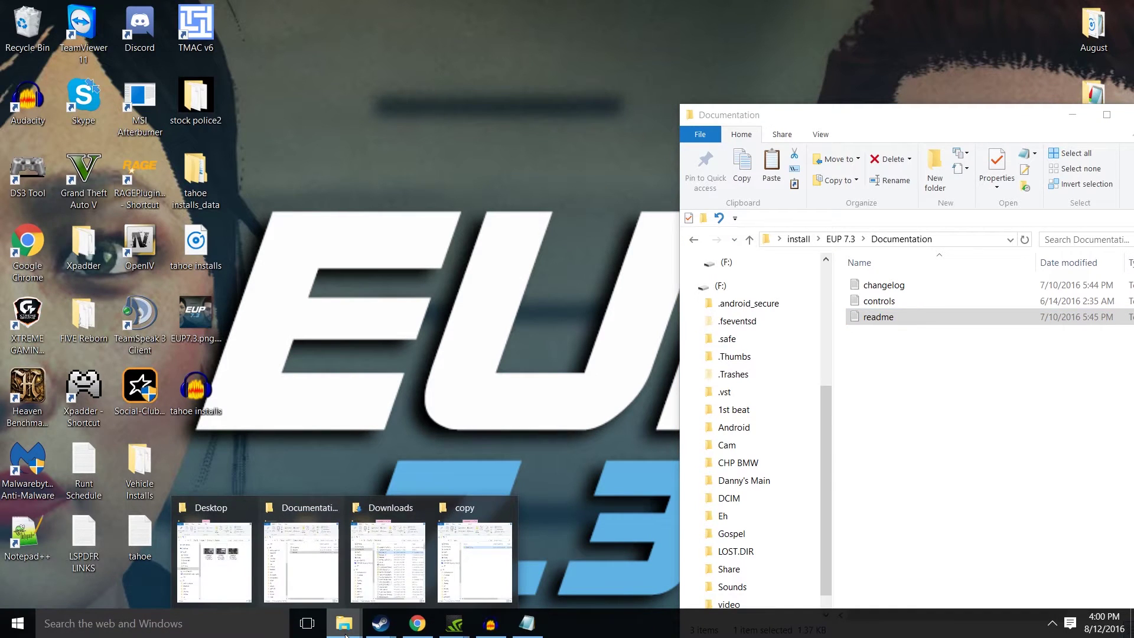
right_click(345, 626)
click(322, 388)
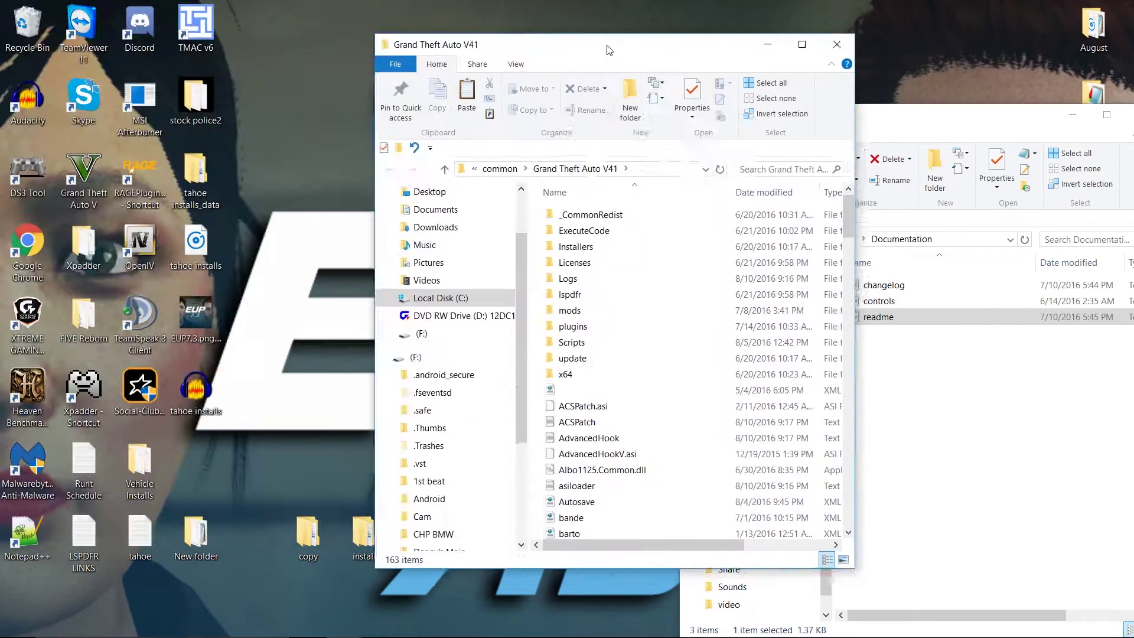
drag(609, 50, 689, 51)
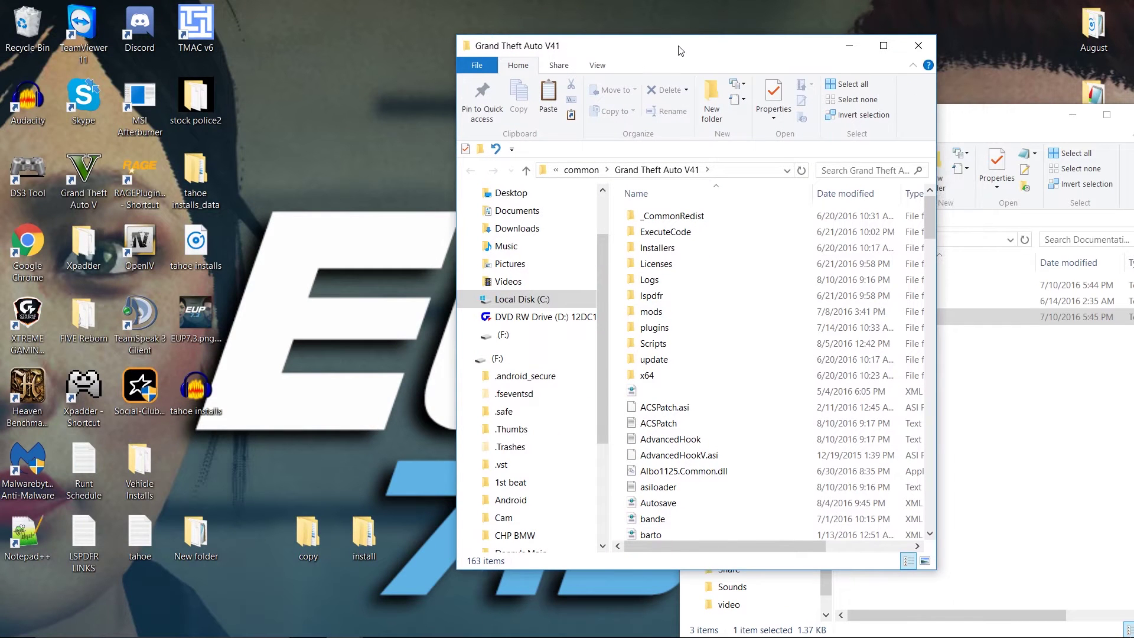
click(581, 170)
double_click(663, 263)
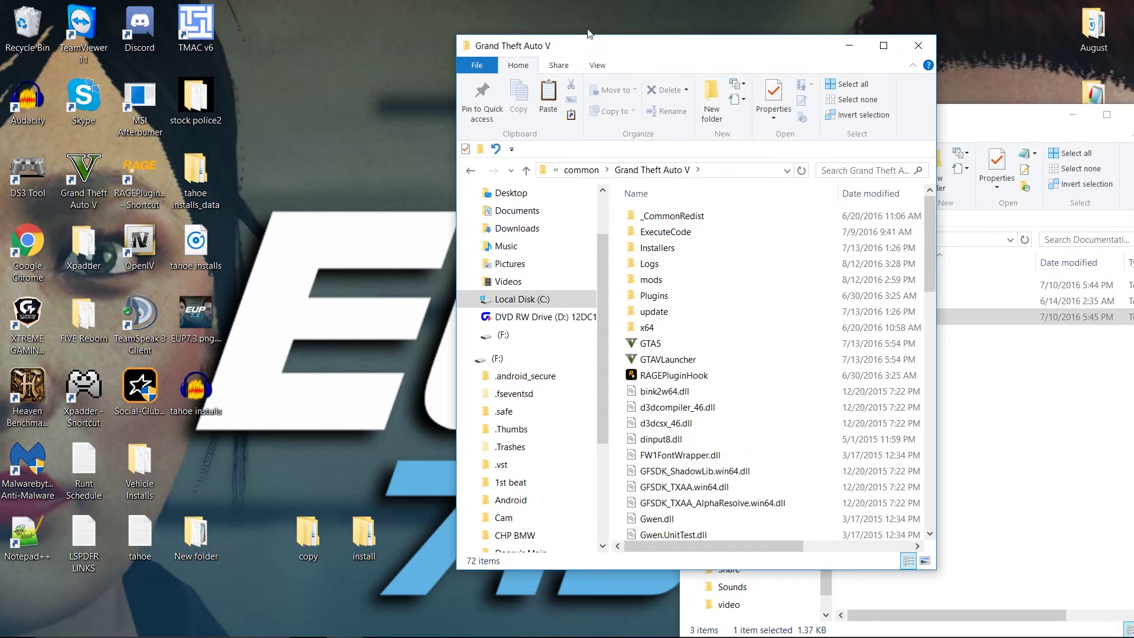
drag(596, 50, 644, 51)
Step: Move everything from install > EUP 7.3 > Menu into the Grand Theft Auto V folder and check its Plugins folder
double_click(364, 543)
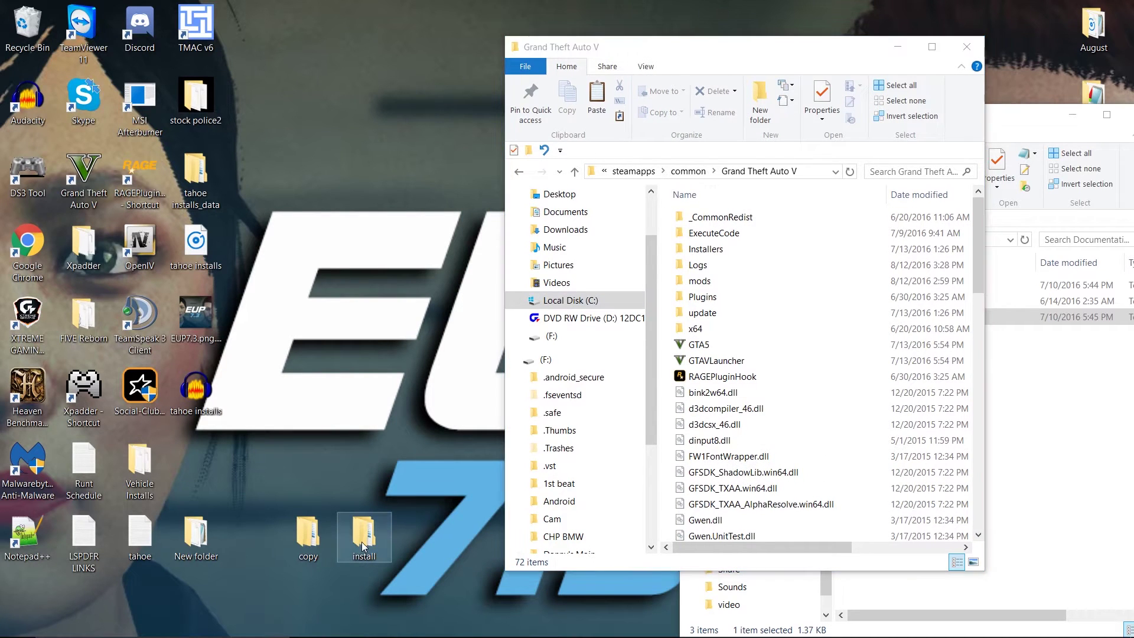
drag(762, 69, 248, 21)
double_click(223, 185)
double_click(227, 201)
drag(295, 239, 871, 520)
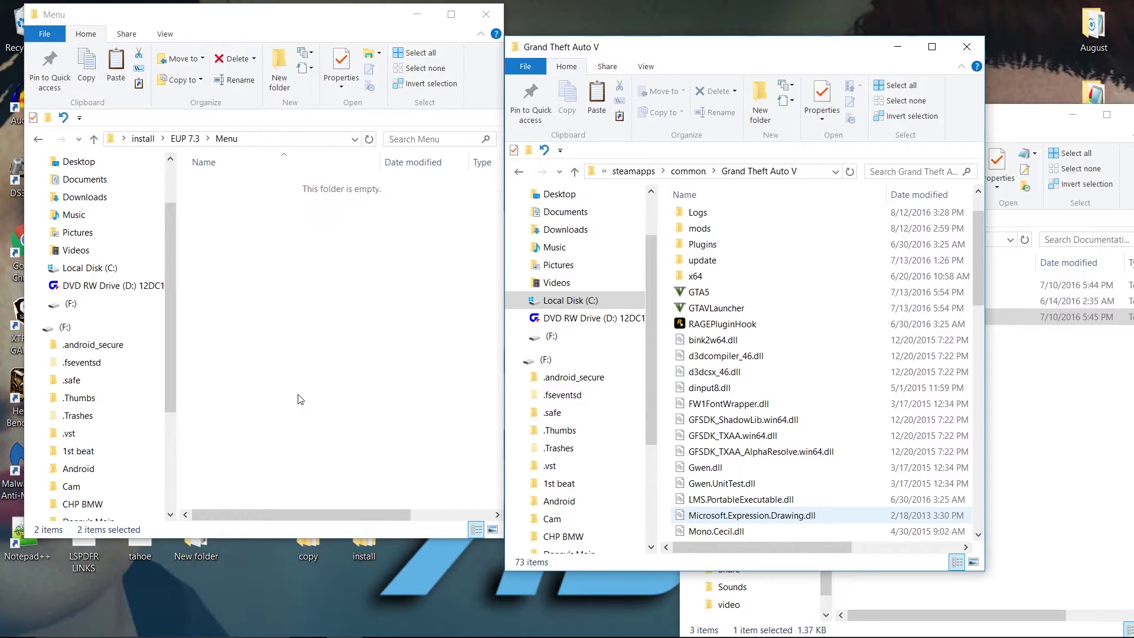
double_click(710, 245)
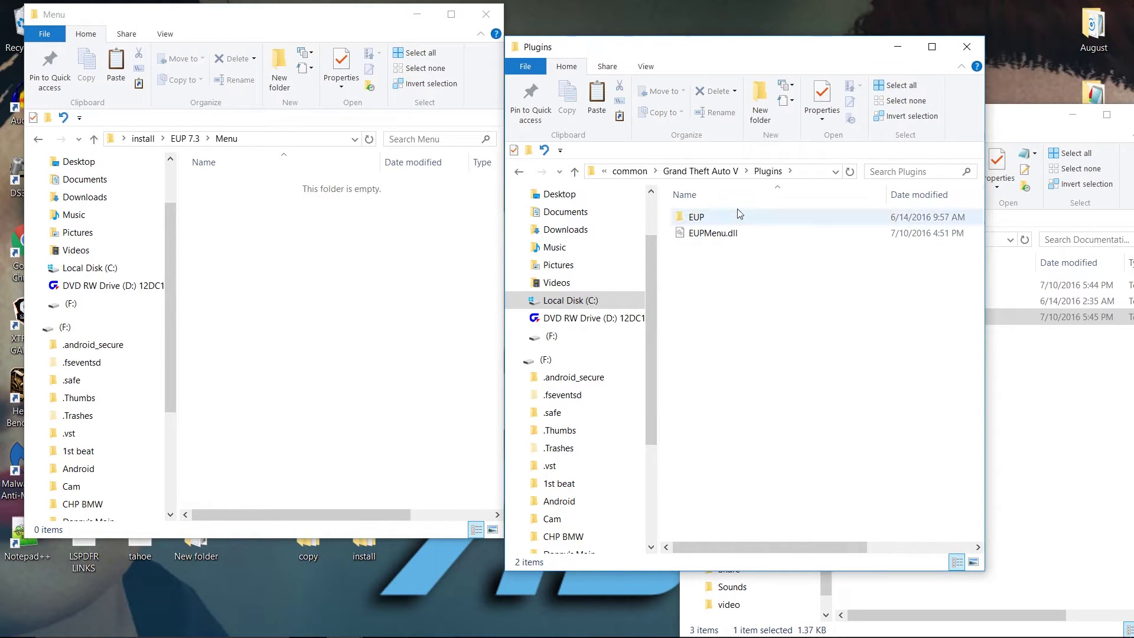
key(alt+Left)
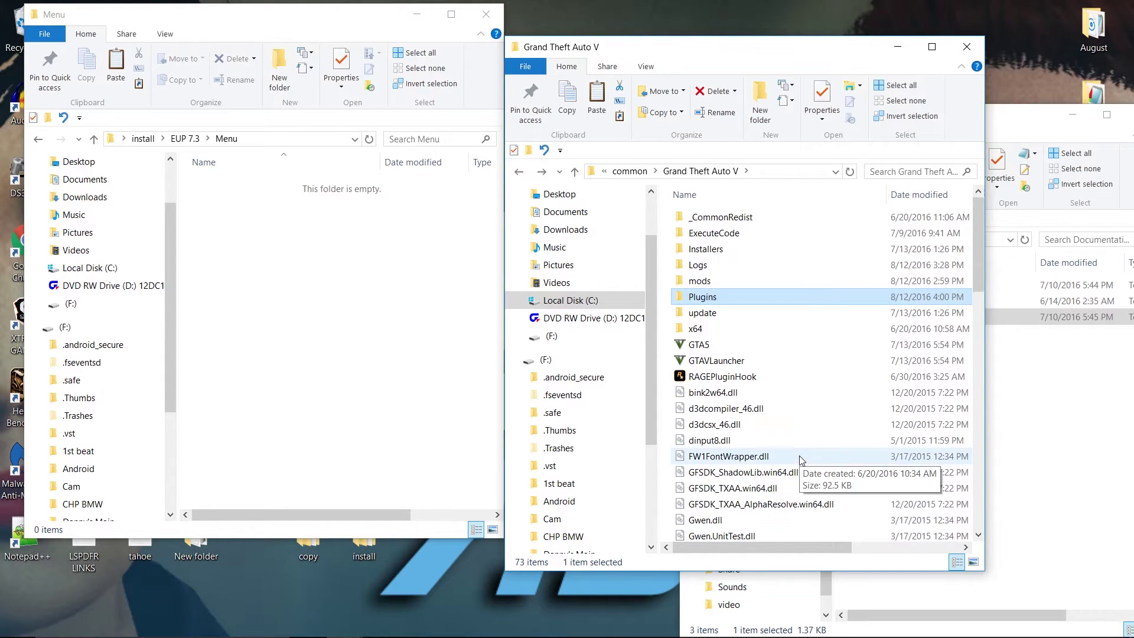
Step: Run RAGEPluginHook as administrator, allow it through User Account Control, and continue without updating
right_click(710, 379)
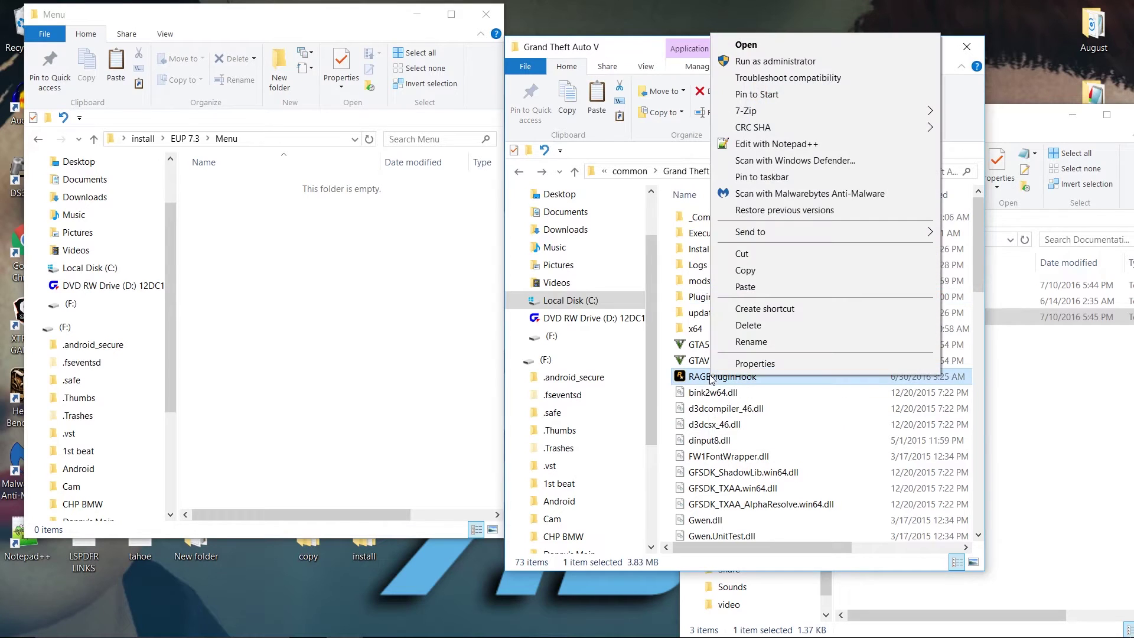
click(770, 62)
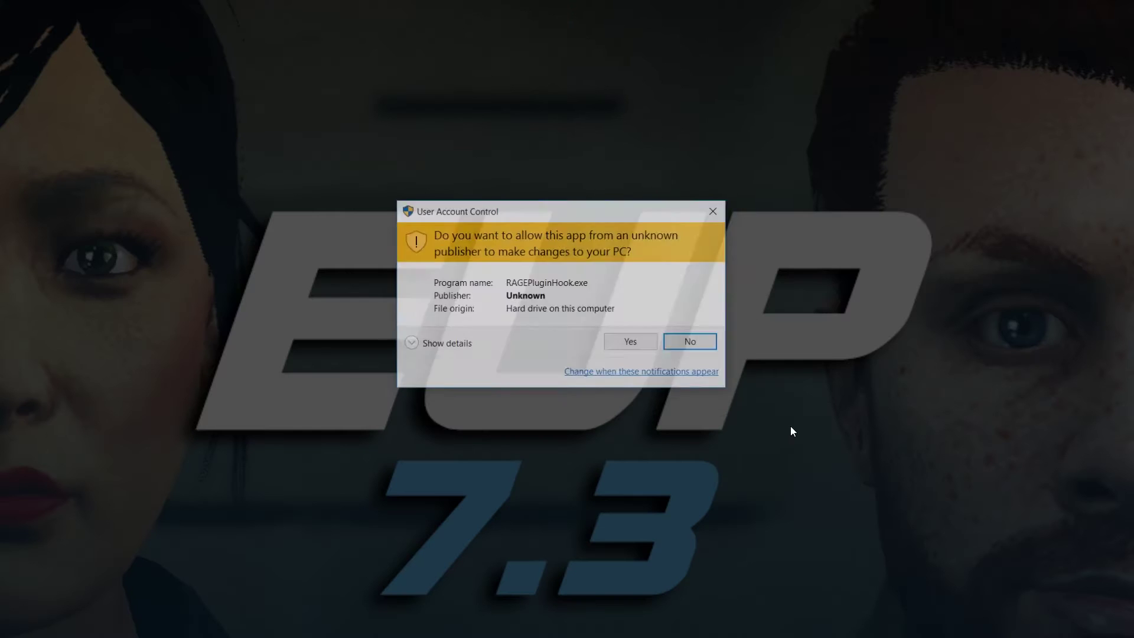
click(626, 340)
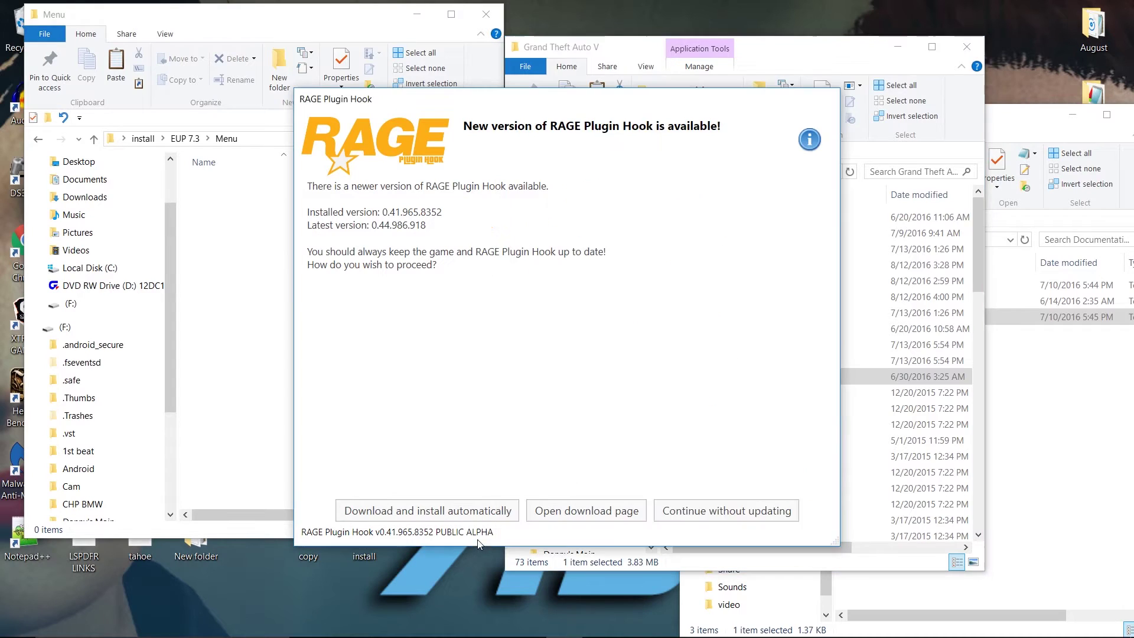
click(717, 515)
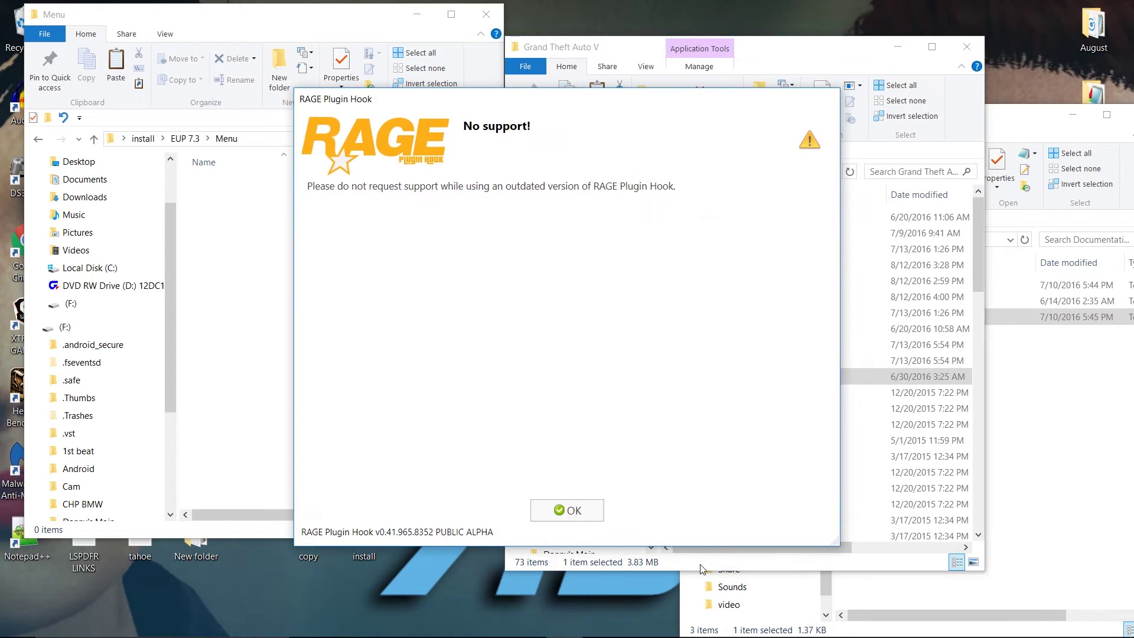
click(577, 513)
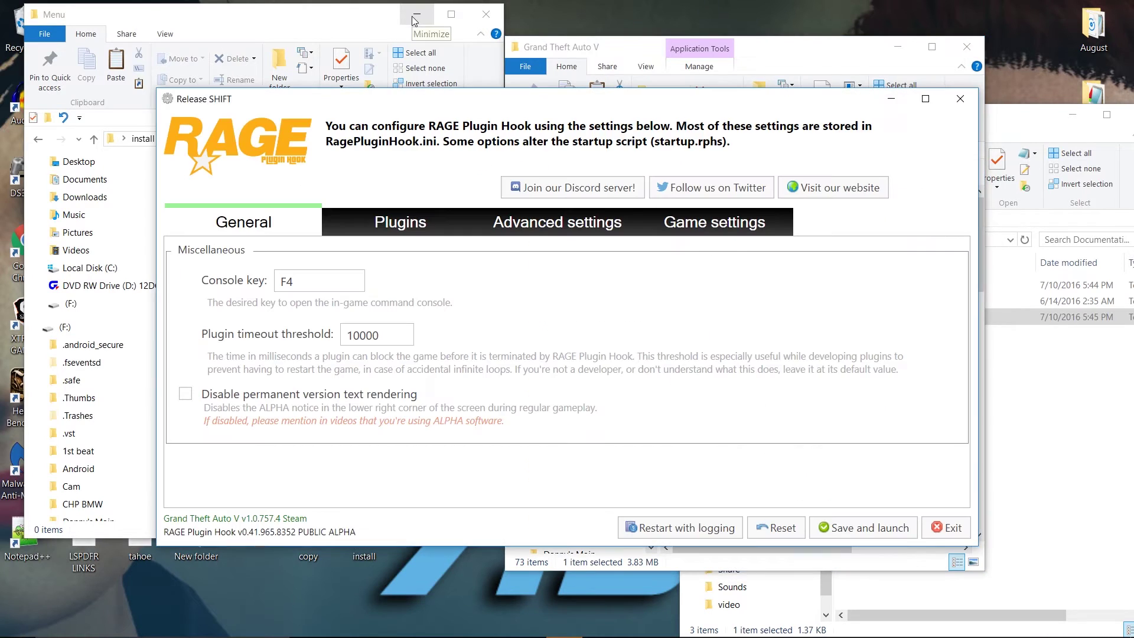
Step: Set RAGE Plugin Hook to load only the selected EUP Menu plugin on startup, then save and launch the game
click(396, 216)
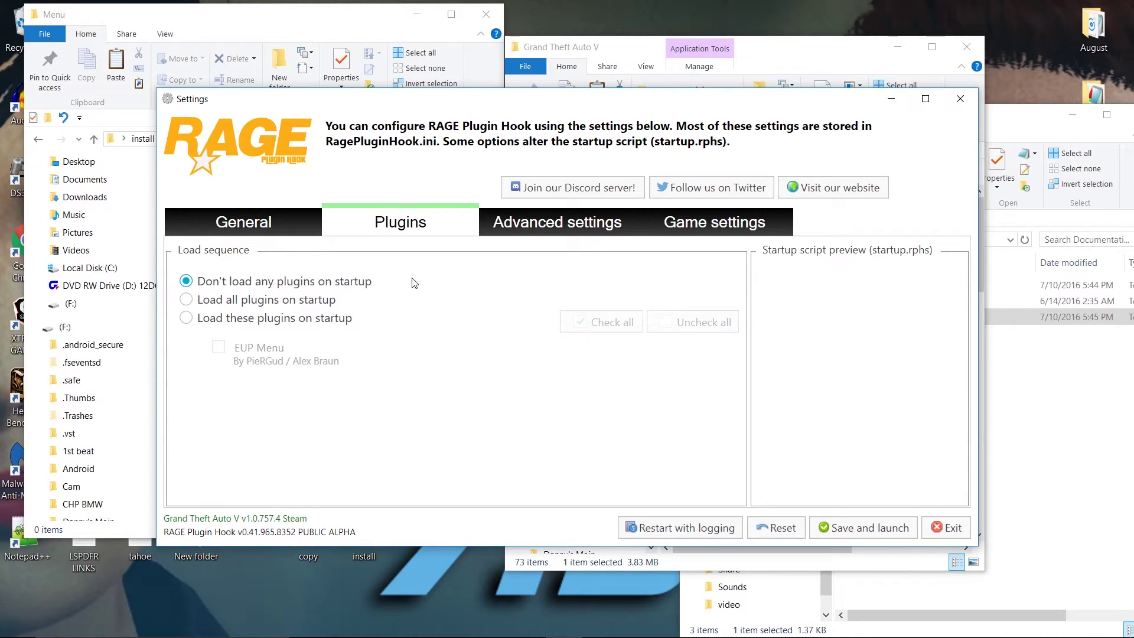
click(185, 301)
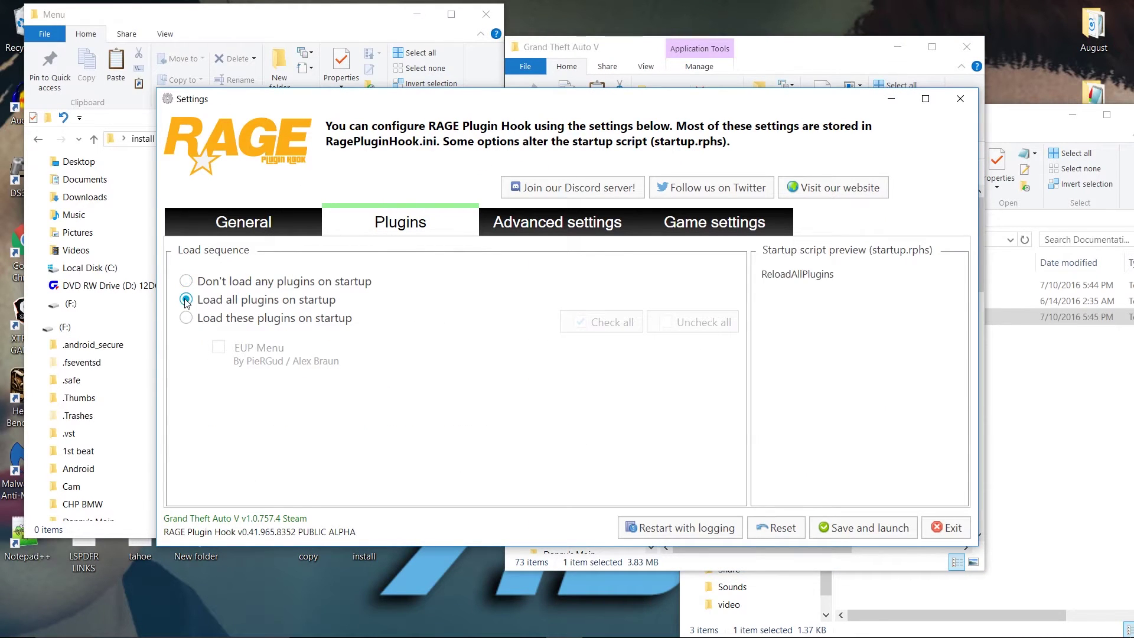
click(186, 318)
click(218, 346)
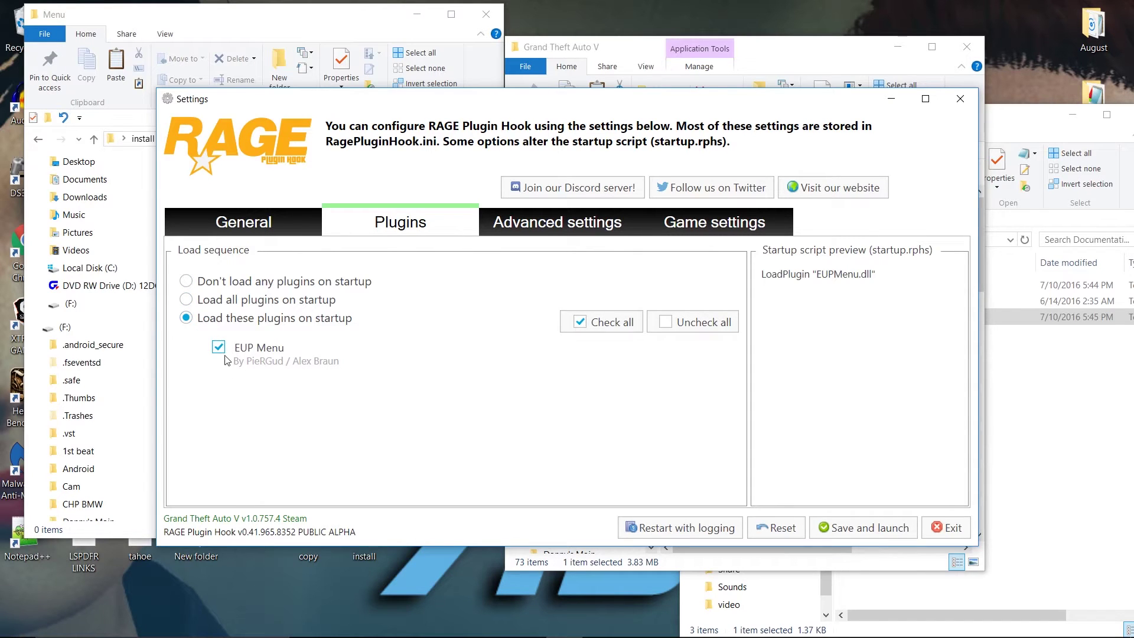
click(876, 527)
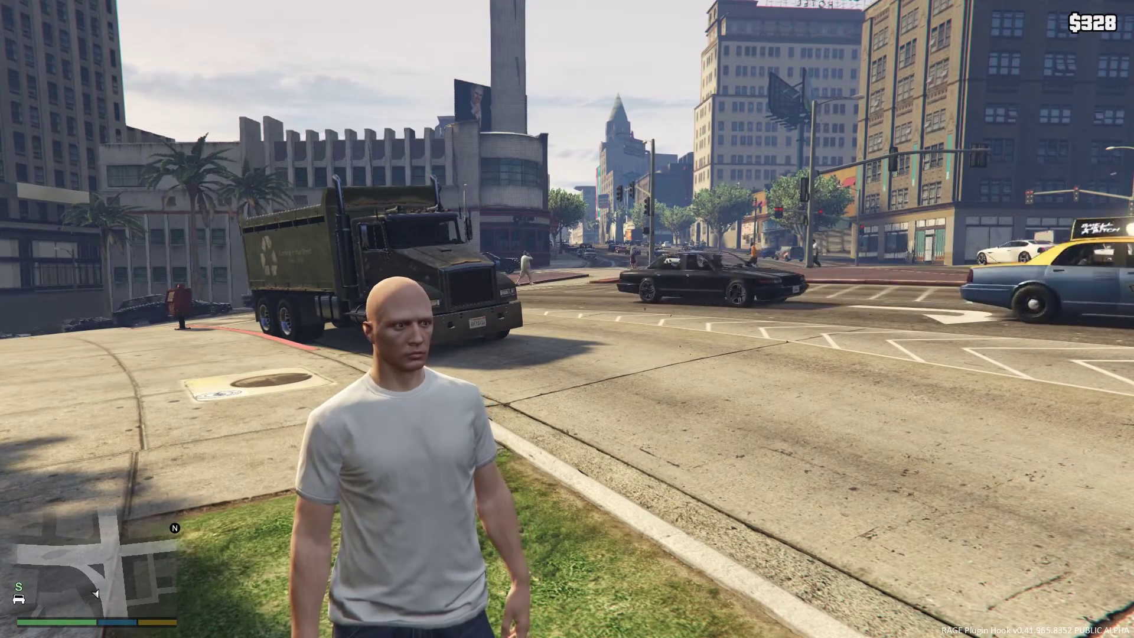
Step: Bring up the LoadPlugin command in the in-game RAGE console without running it, then close the console and resume play
mouse_move(567, 319)
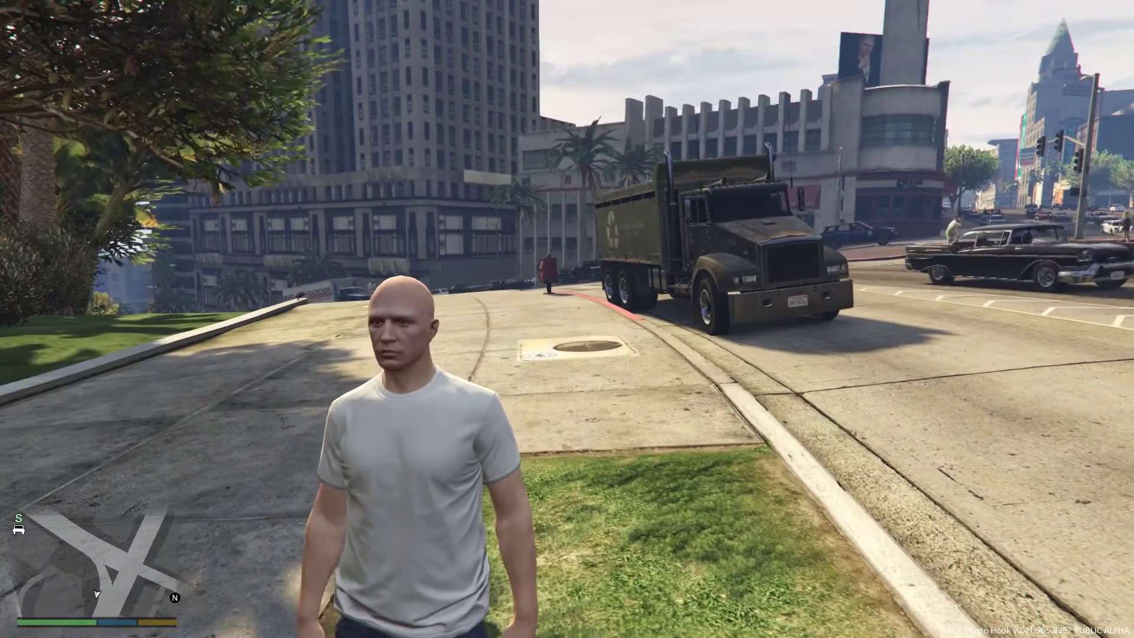
key(F4)
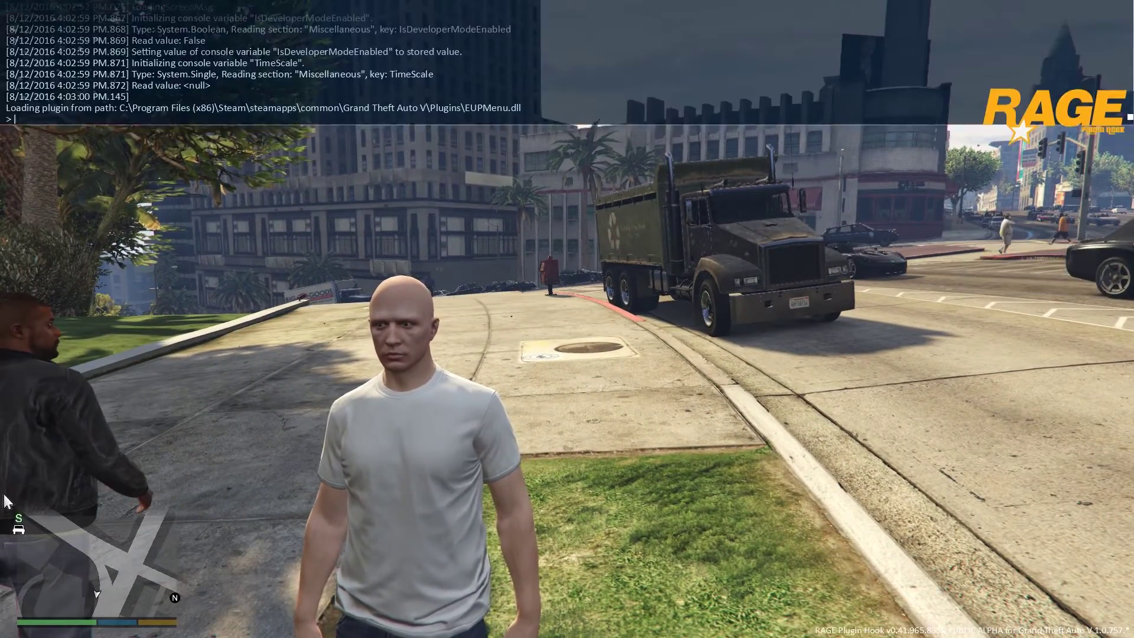
text(load)
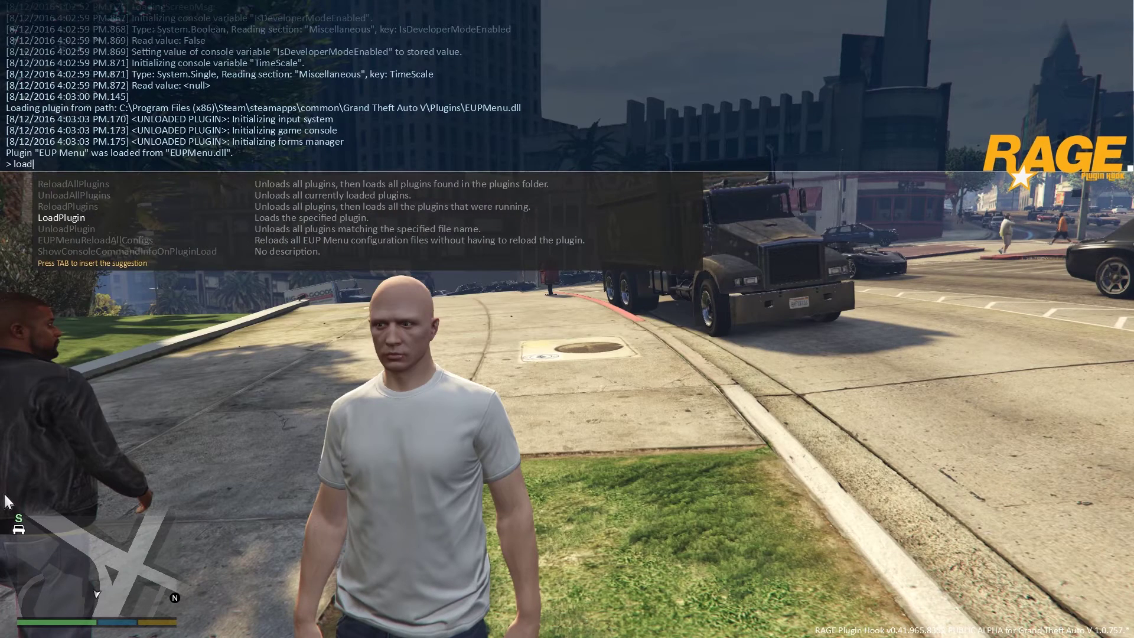
key(Tab)
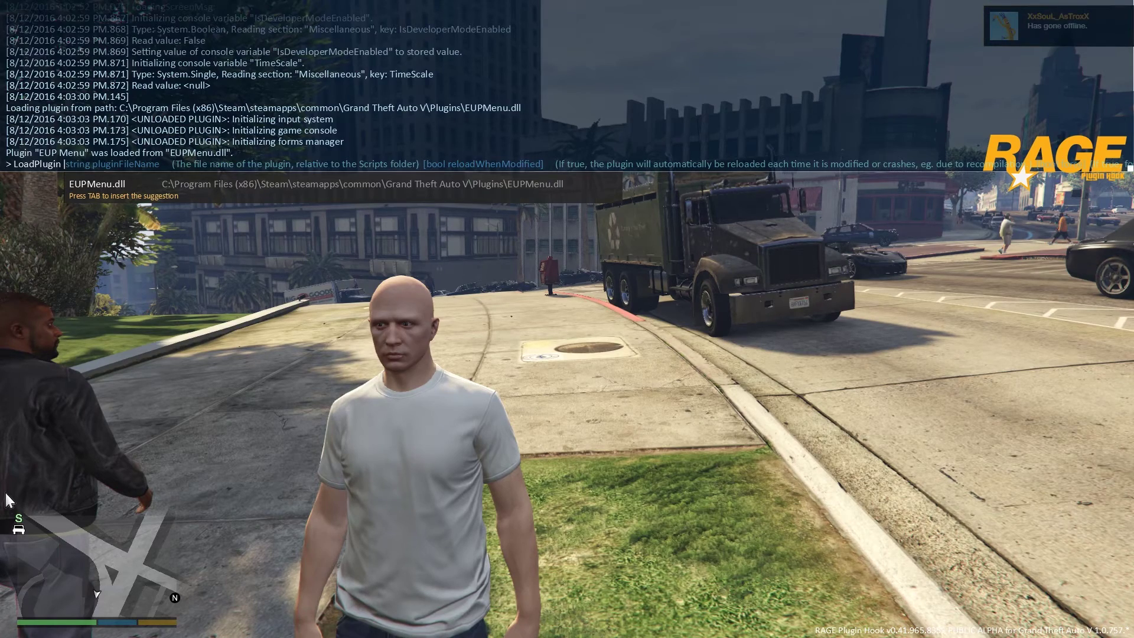
key(Escape)
key(F4)
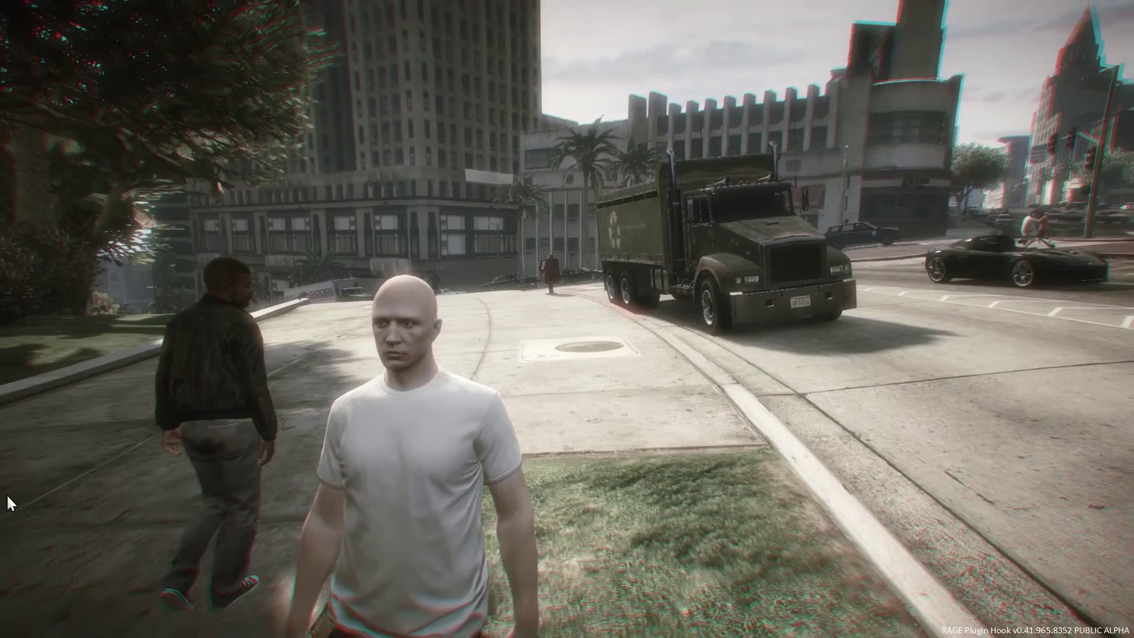
key(Escape)
key(Escape)
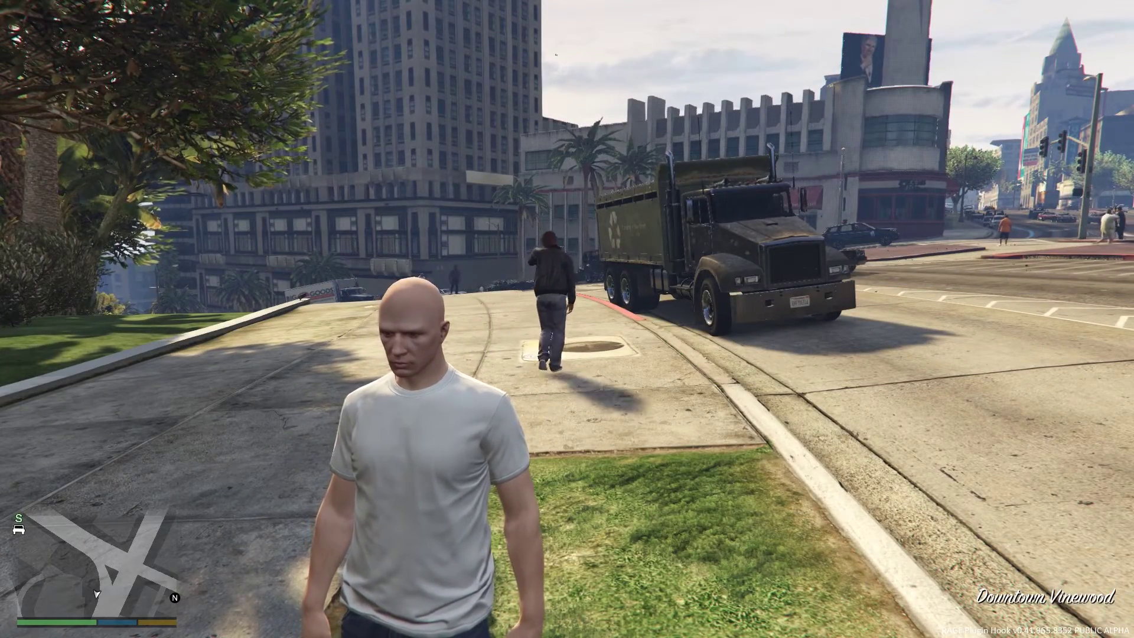
Step: Open the EUP Menu in the game and look through its main menu entries, returning to Characters
key(F11)
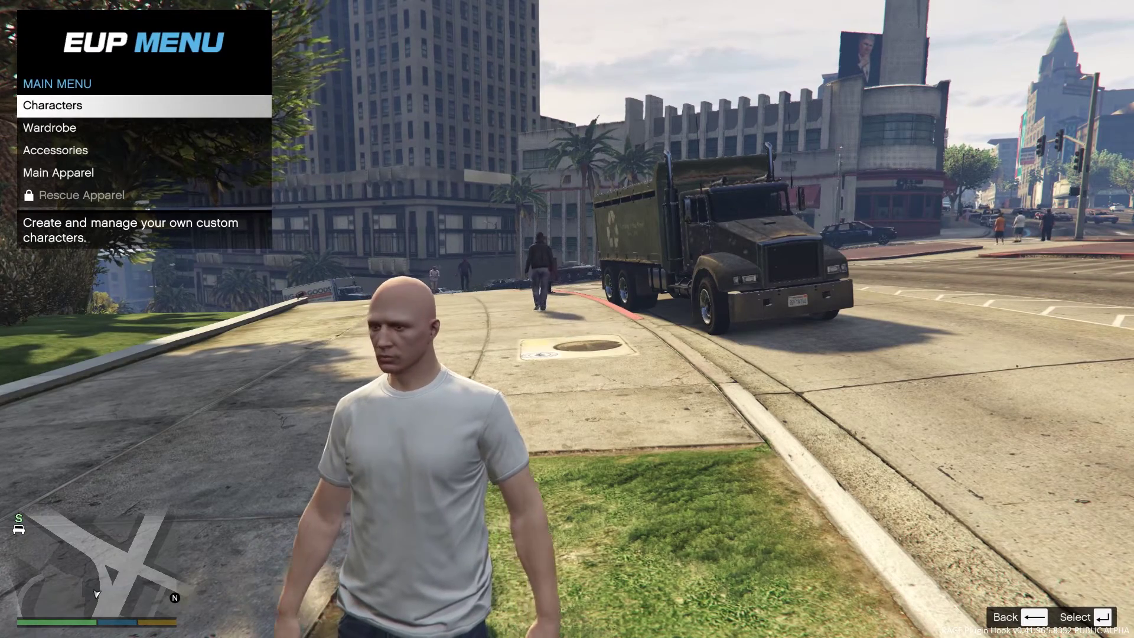
key(Down)
key(Down)
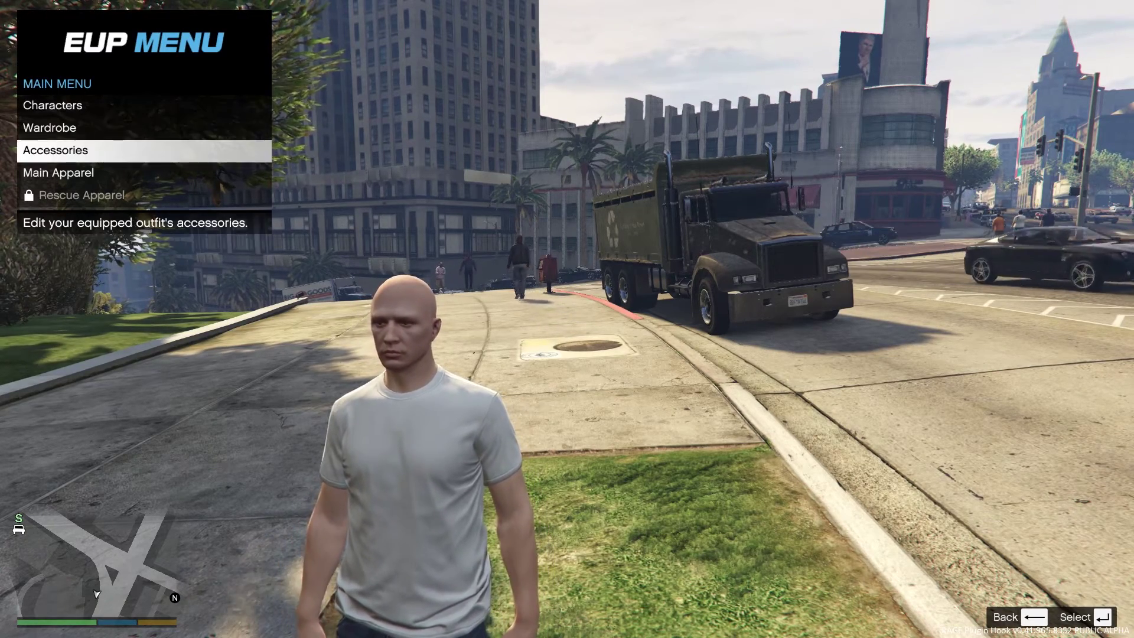
key(Down)
key(Up)
key(Up)
key(Up)
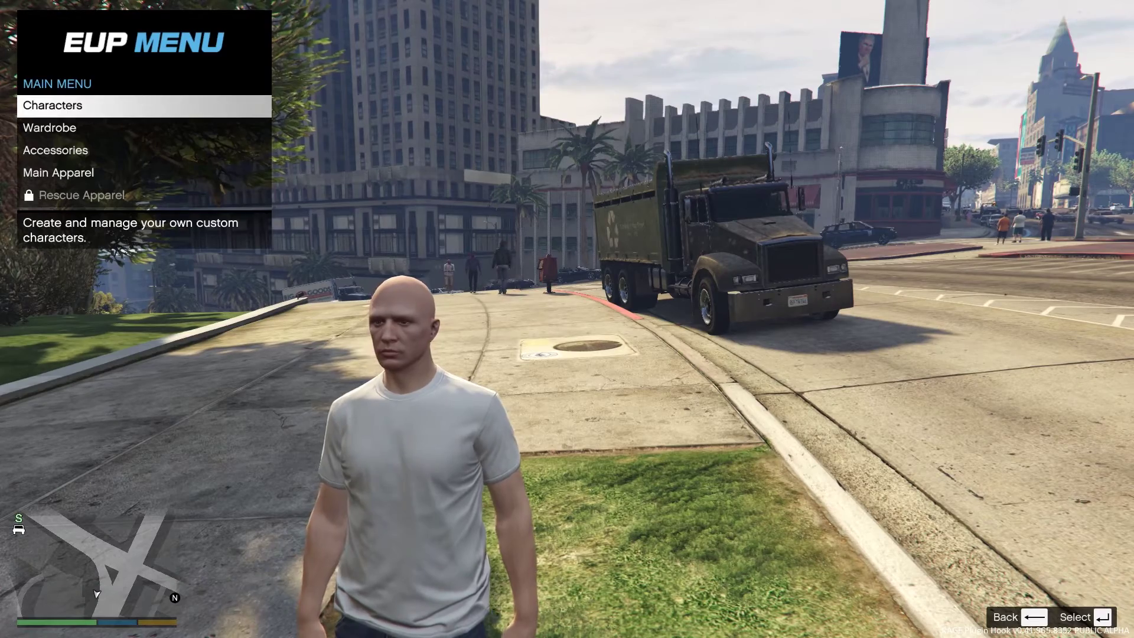
Step: Start a new custom character in the character creator and bring up its Apparel settings
key(Return)
key(Return)
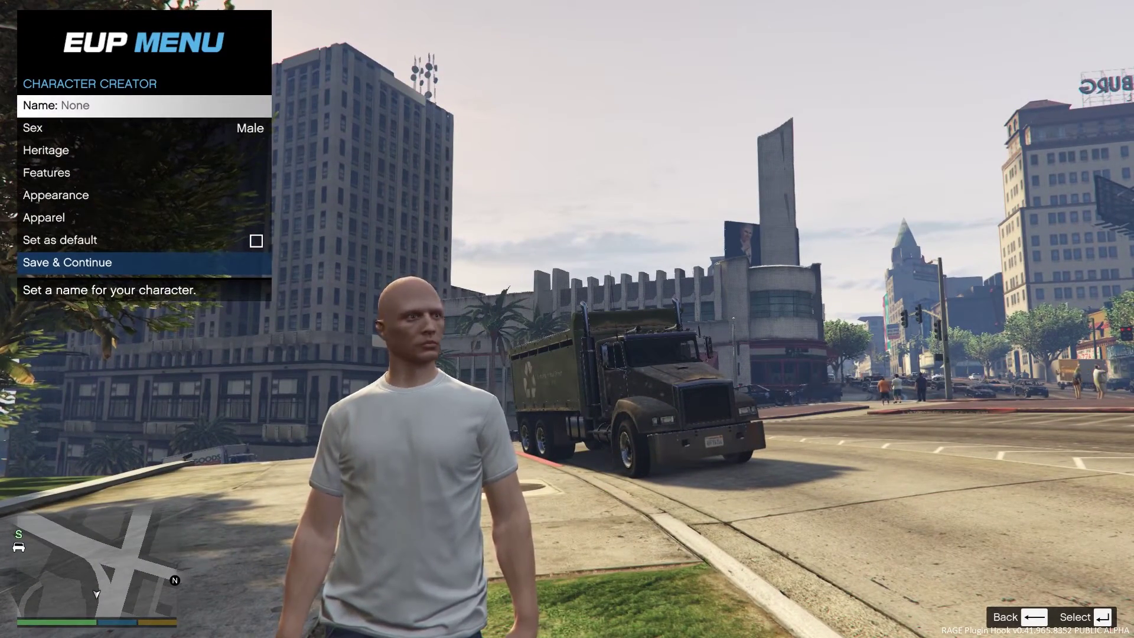
key(Down)
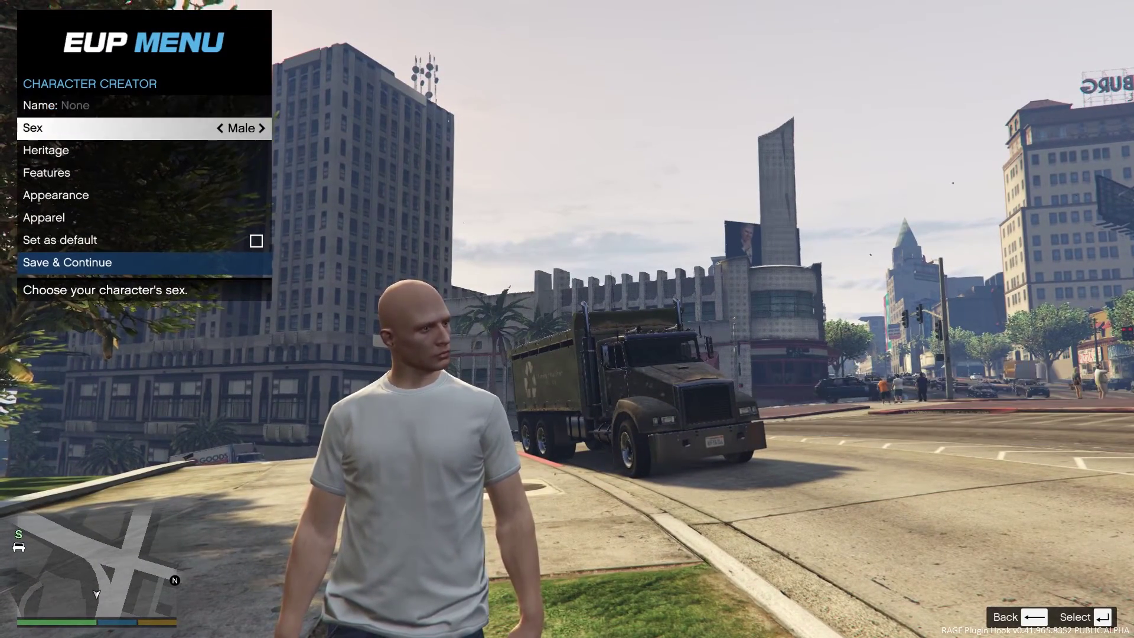
key(Down)
key(Down)
key(Down)
key(Down)
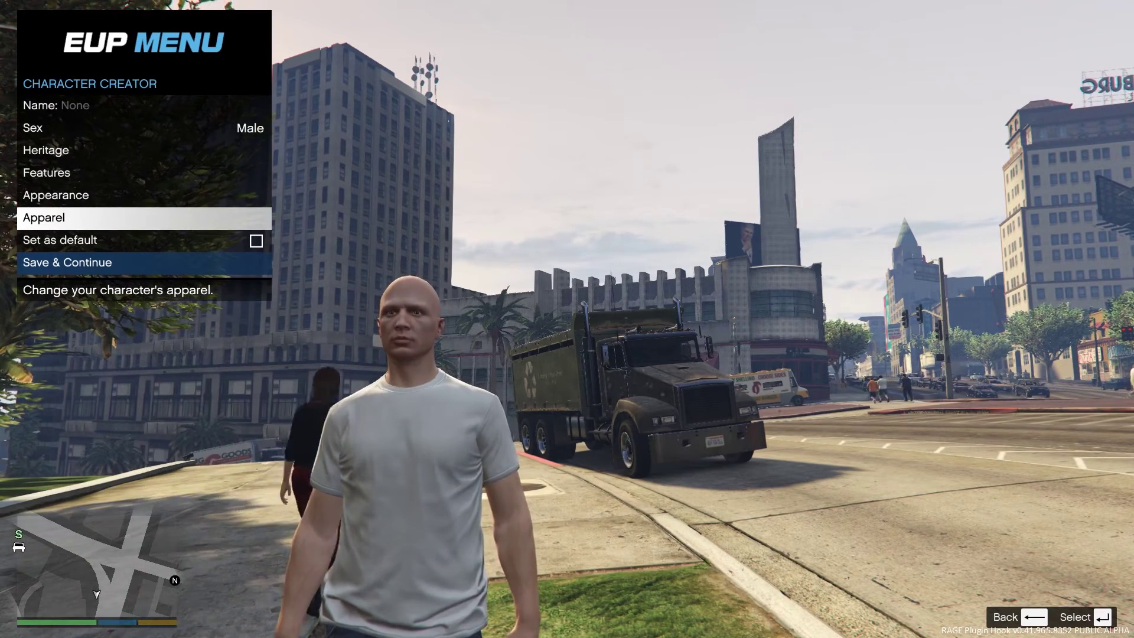
key(Return)
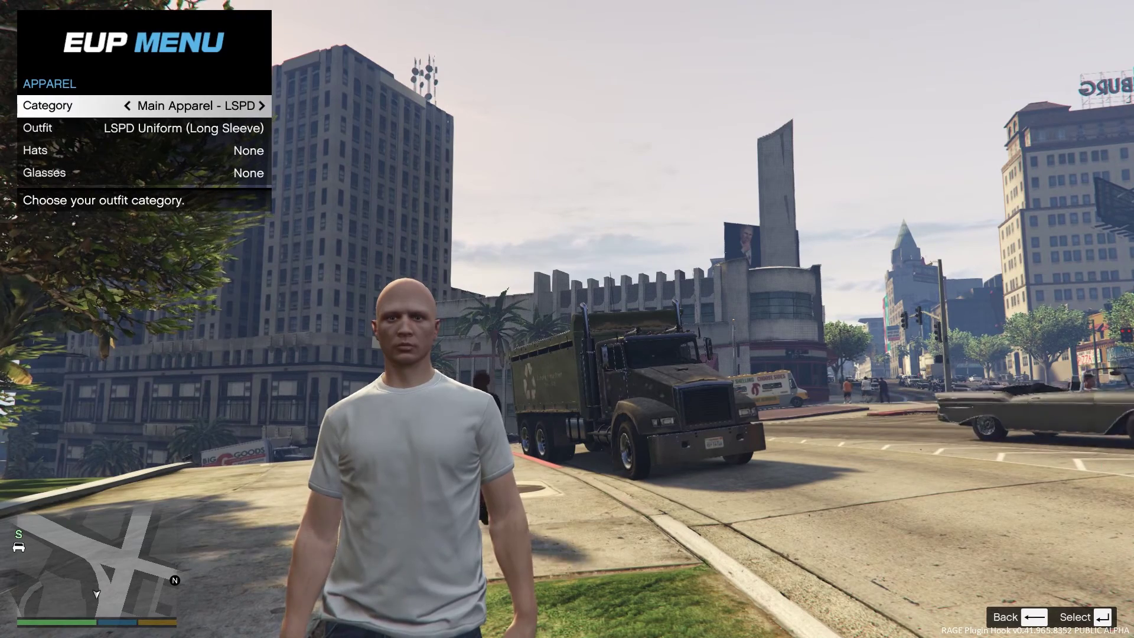
Step: Dress the character in the NOOSE Security Enforcement outfit from the Main Apparel - NOOSE category
key(Right)
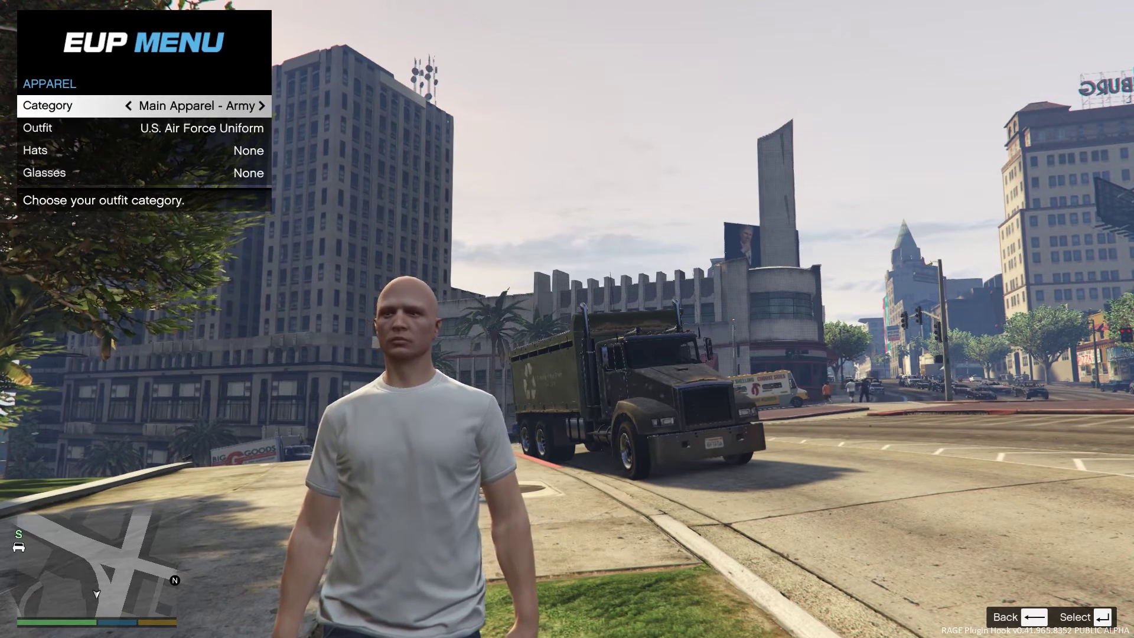
key(Right)
key(Right)
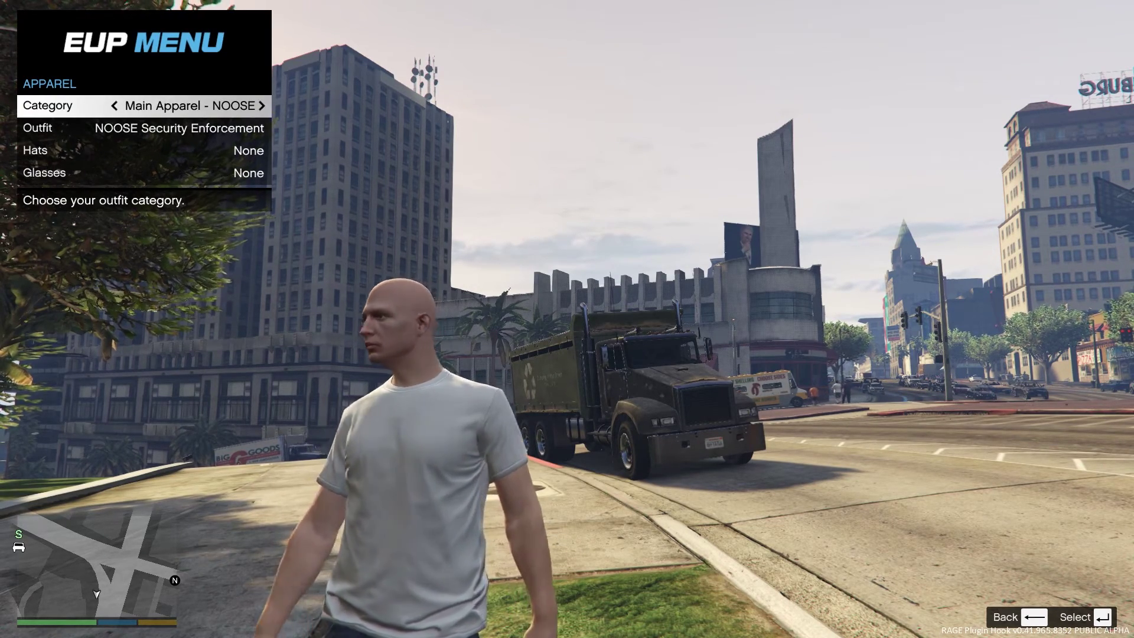
key(Down)
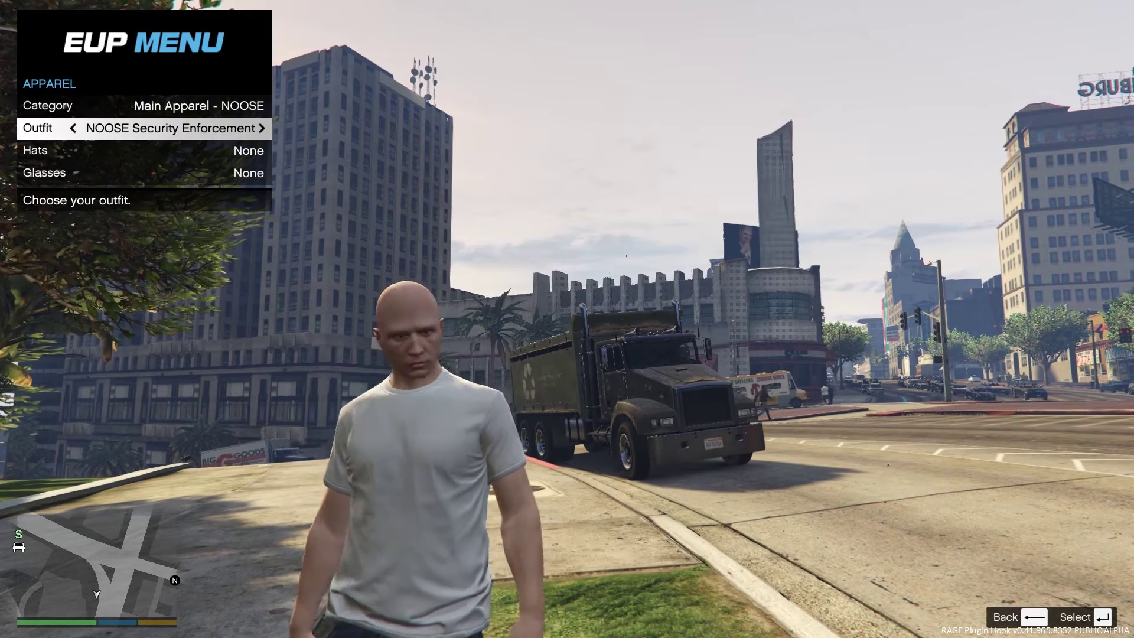
key(Up)
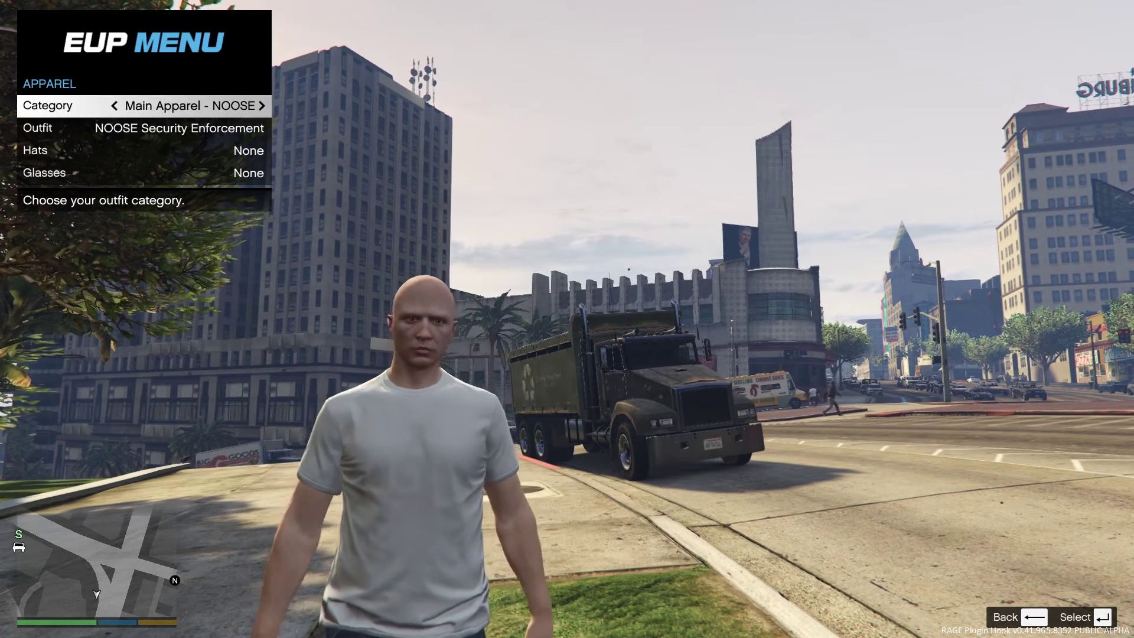
key(Down)
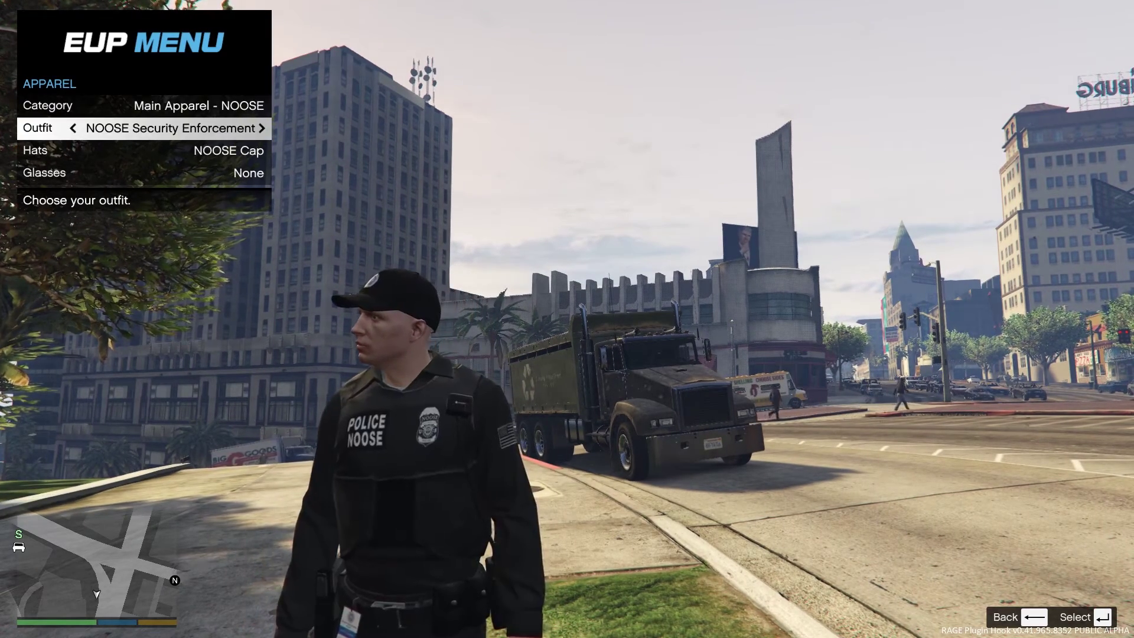
Step: Switch the outfit category to Main Apparel - SAHP and dress the character in the SAHP Winter Uniform
key(Up)
key(Left)
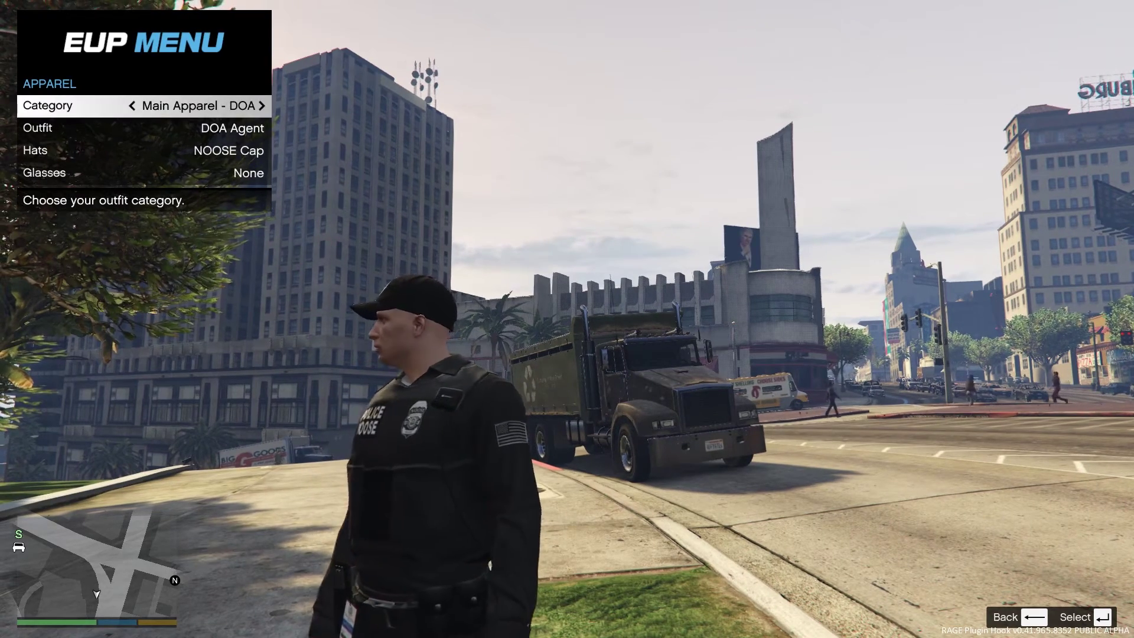
key(Left)
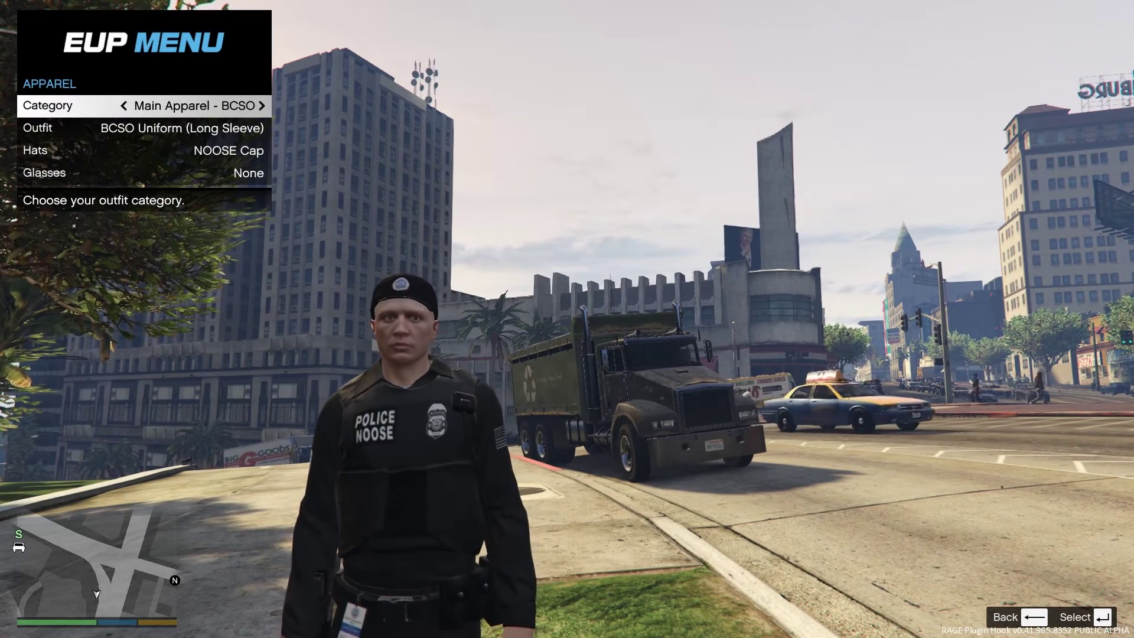
key(Left)
key(Right)
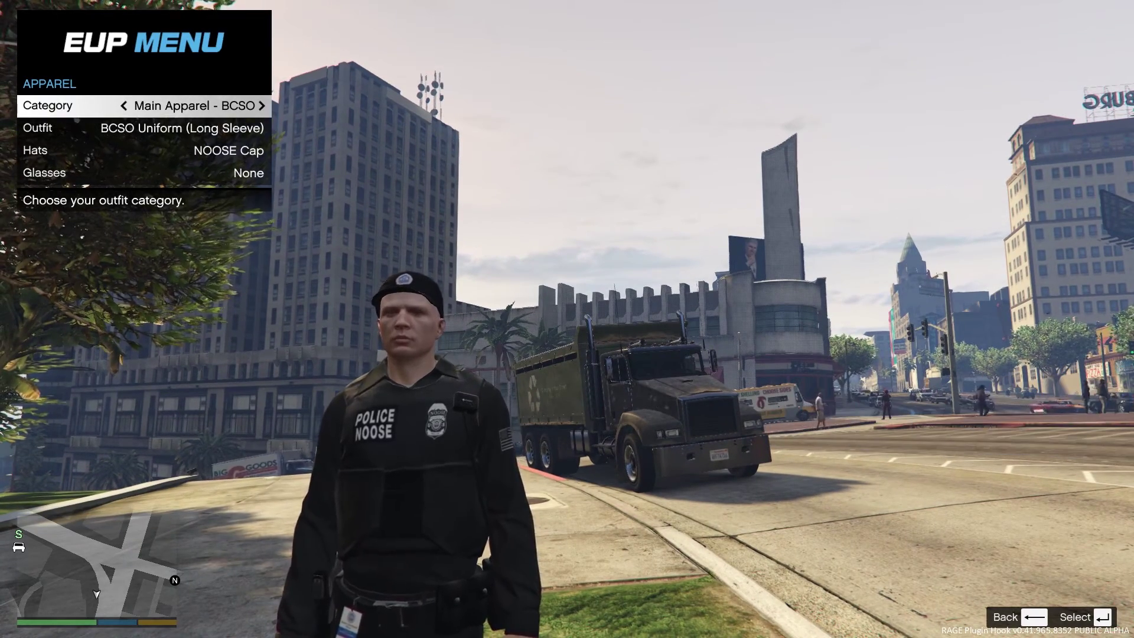
key(Left)
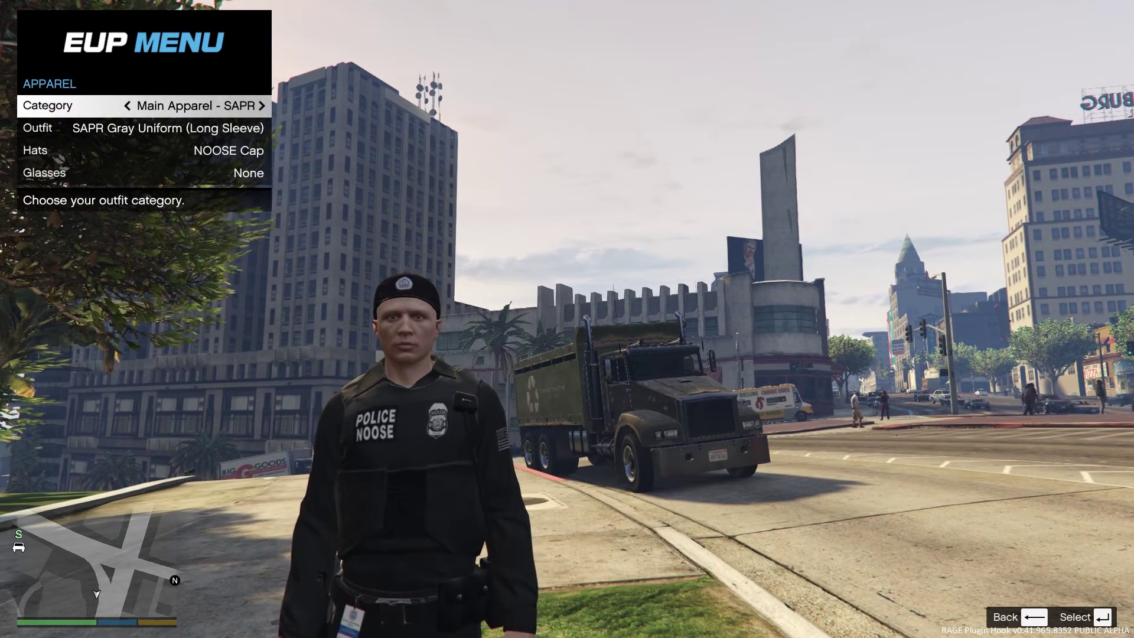
key(Left)
key(Down)
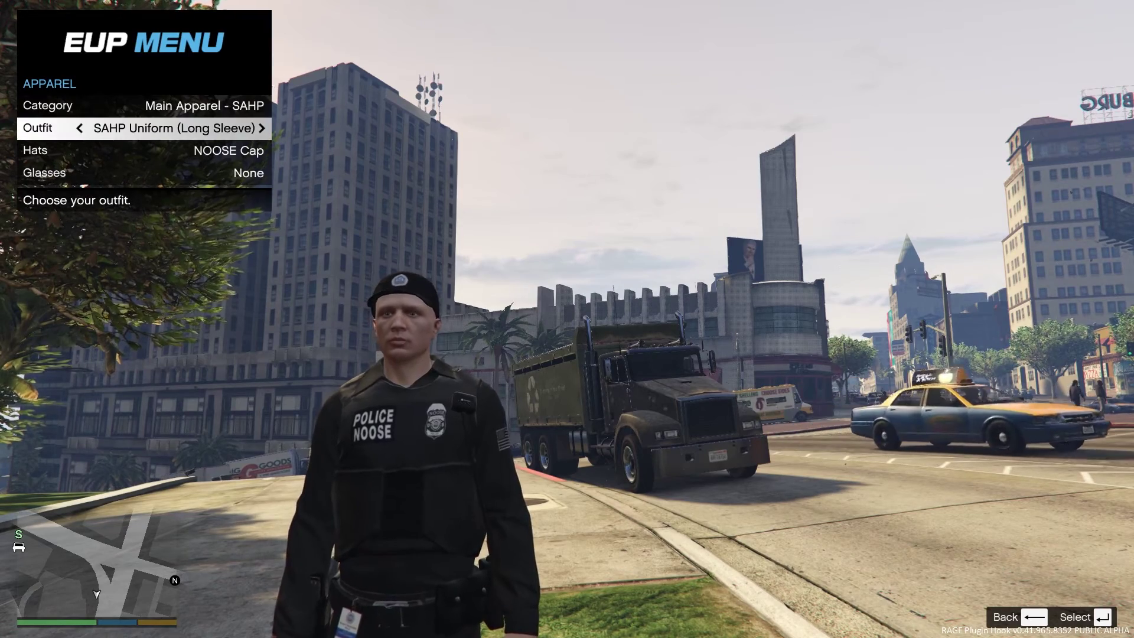
key(Return)
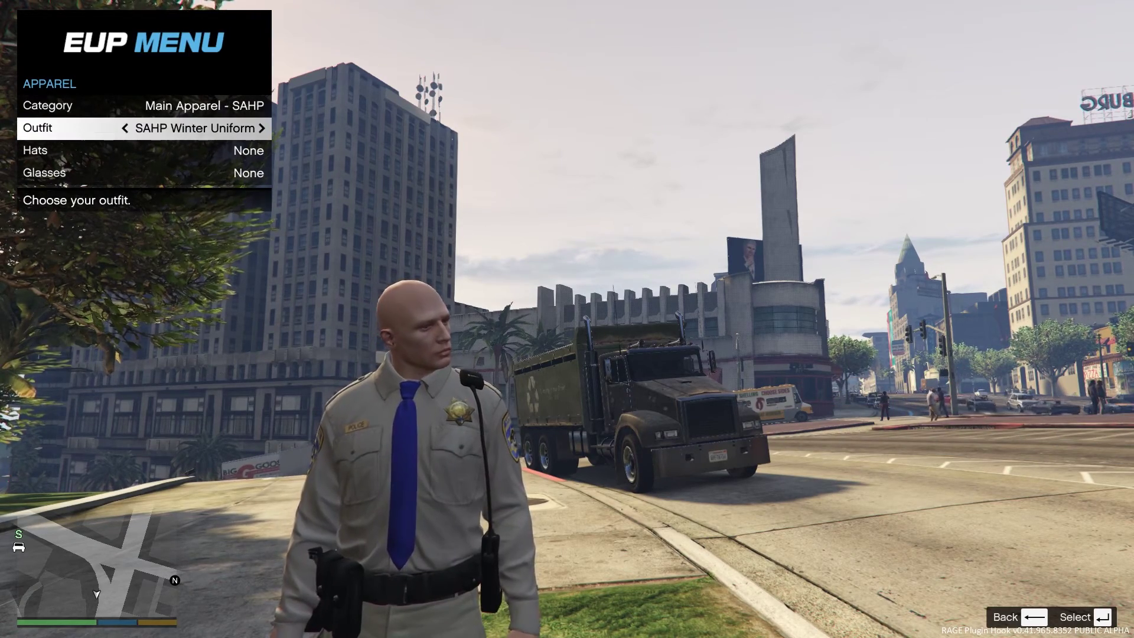